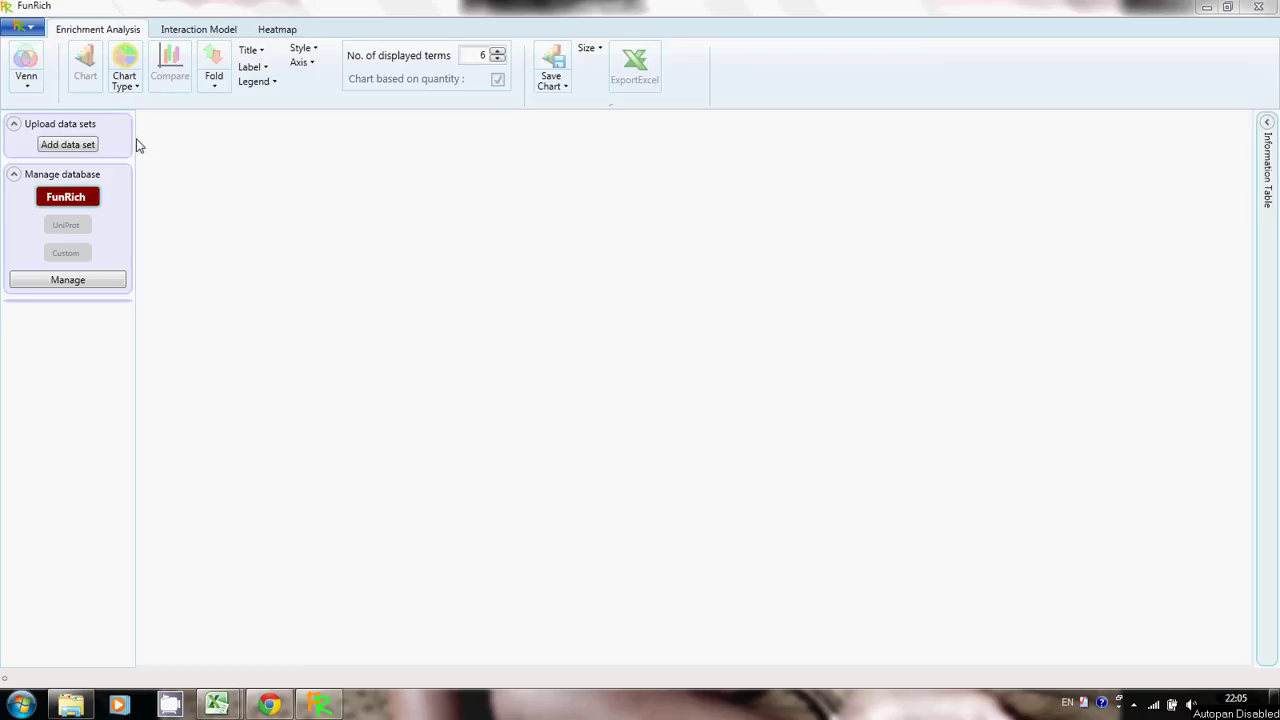
# Upload ADHD_geneList as a data set named 'first'.
pyautogui.click(68, 145)
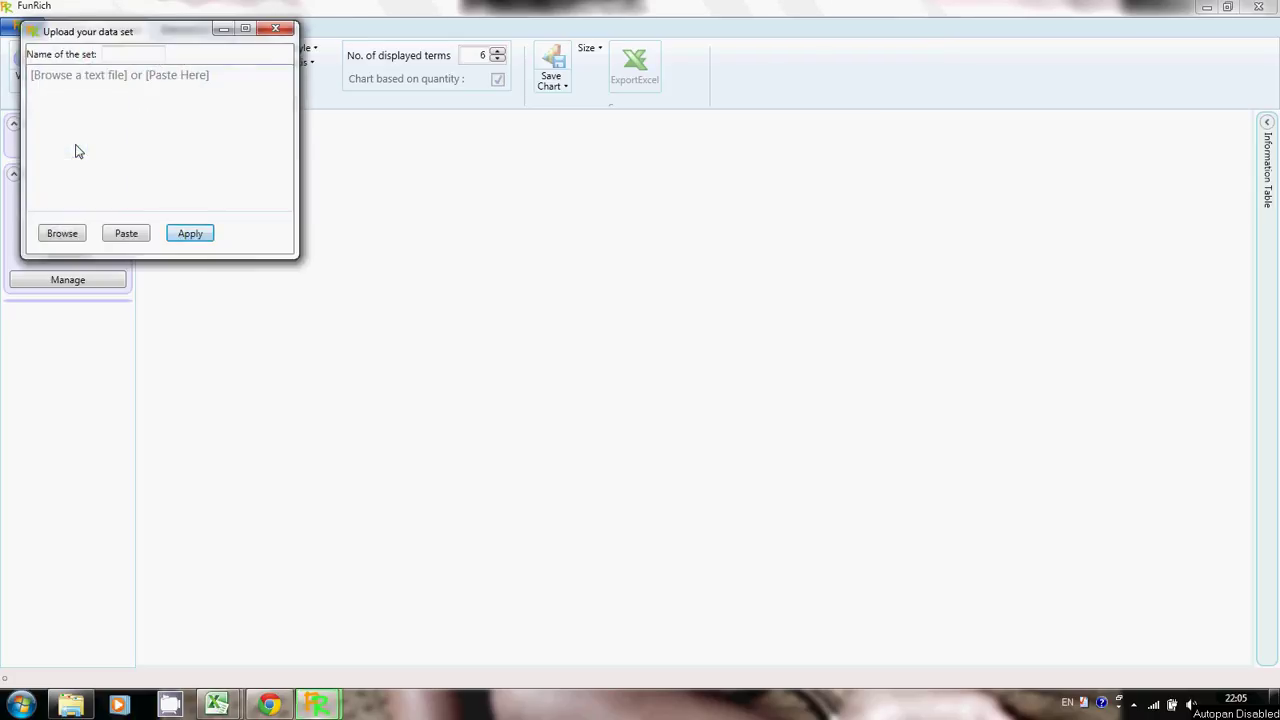
pyautogui.click(80, 233)
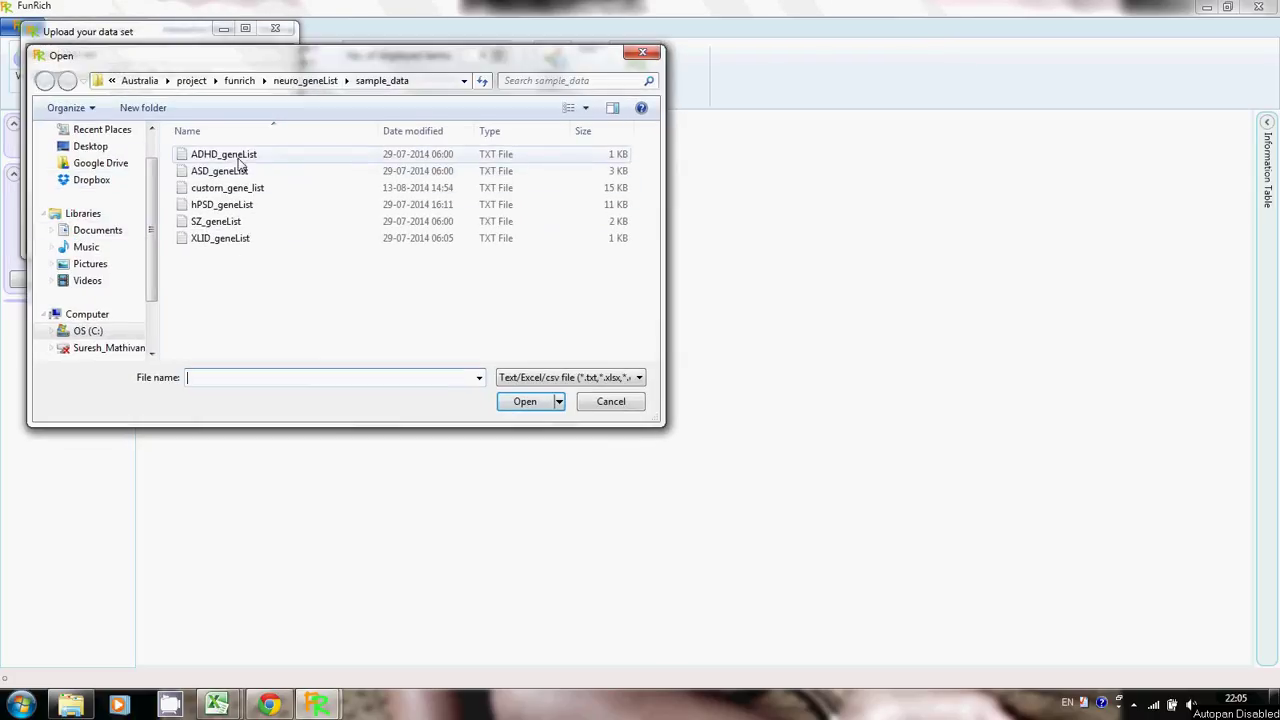
pyautogui.click(238, 157)
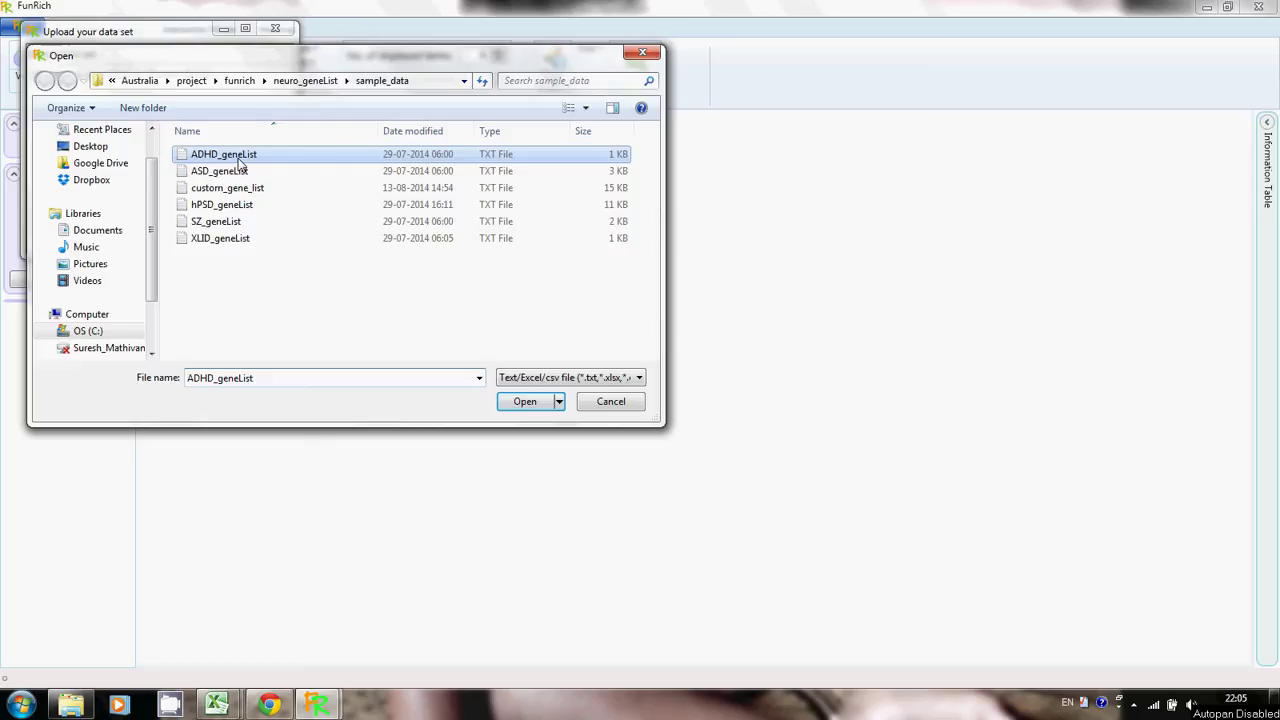
pyautogui.click(524, 405)
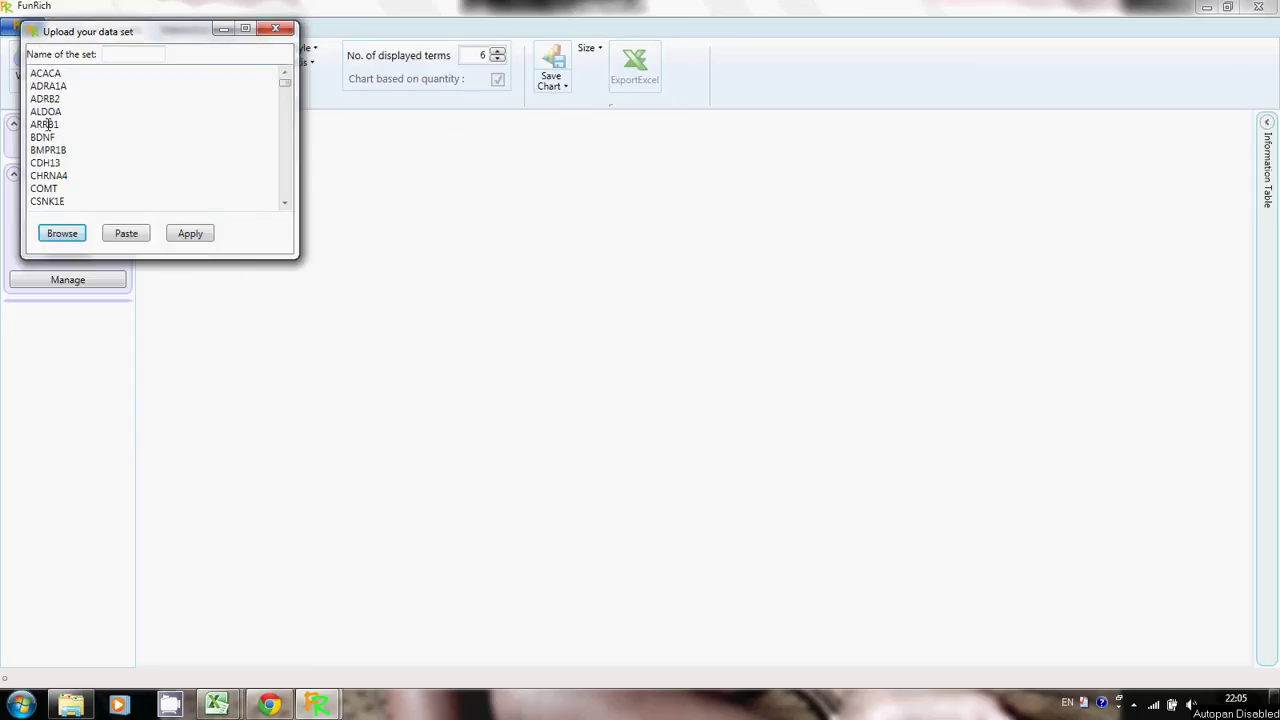
pyautogui.click(159, 53)
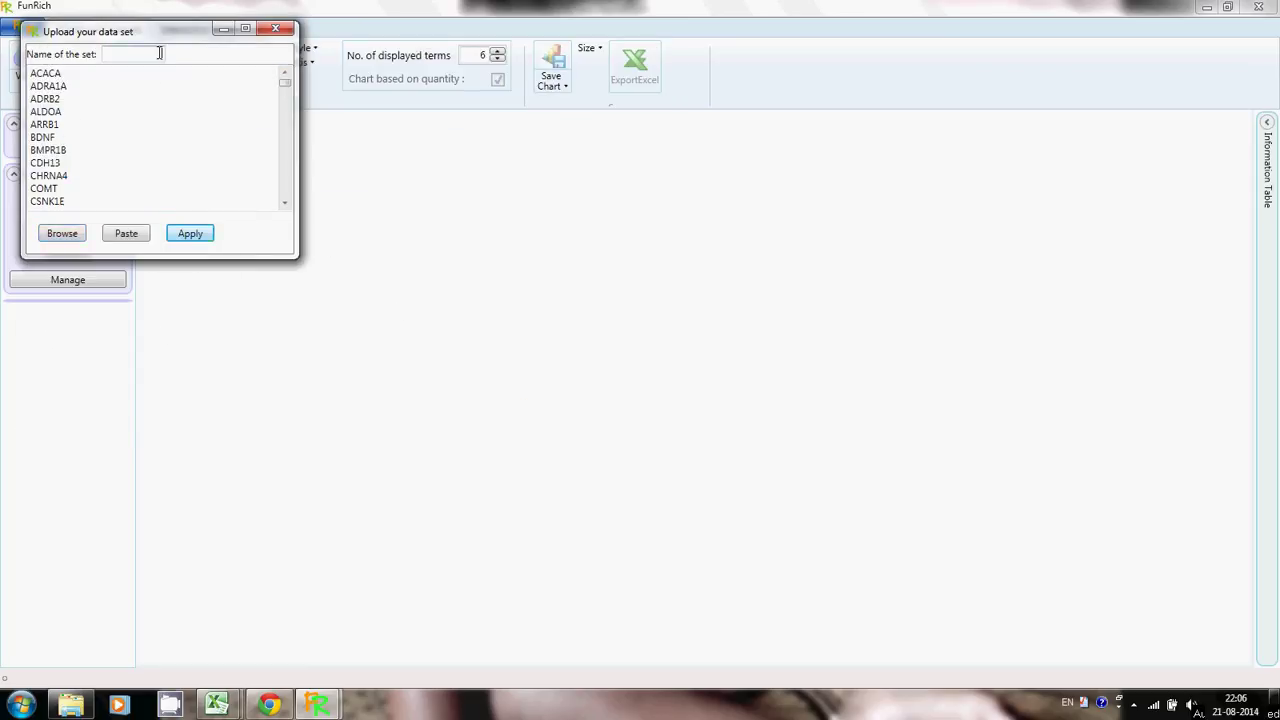
pyautogui.write('first')
pyautogui.click(190, 234)
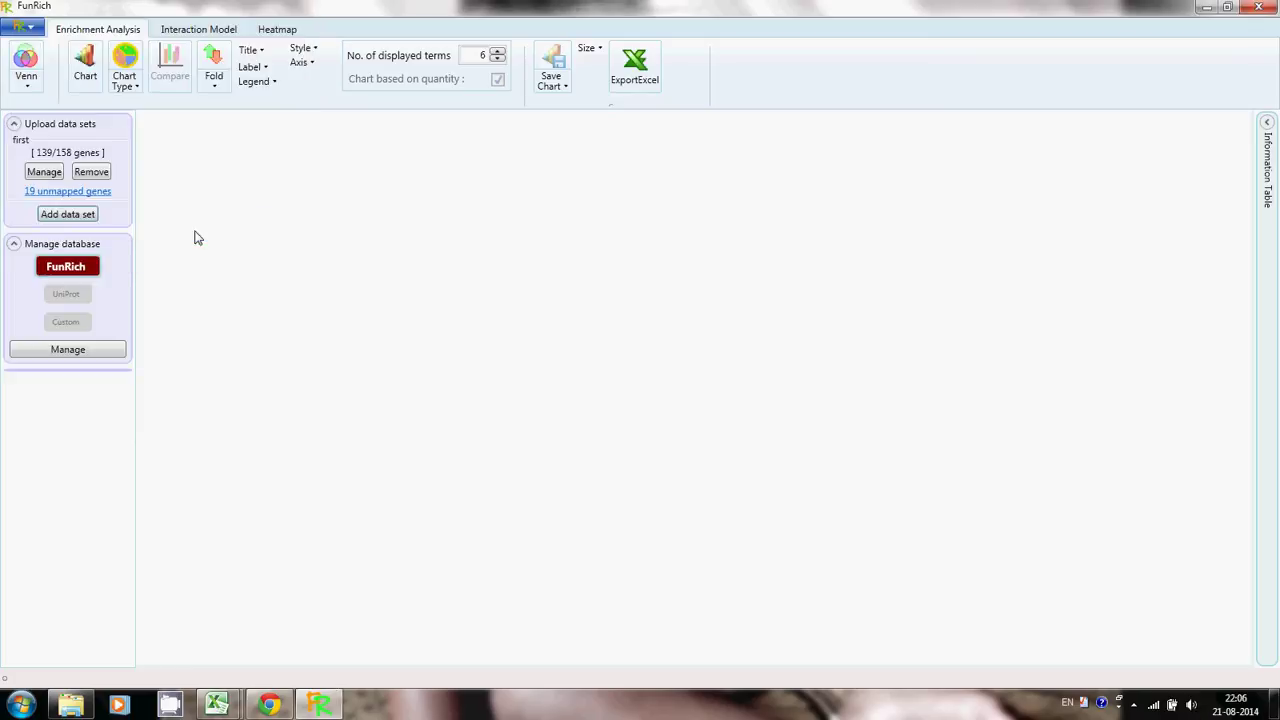
# Upload ASD_geneList as a second data set named 'second'.
pyautogui.click(90, 216)
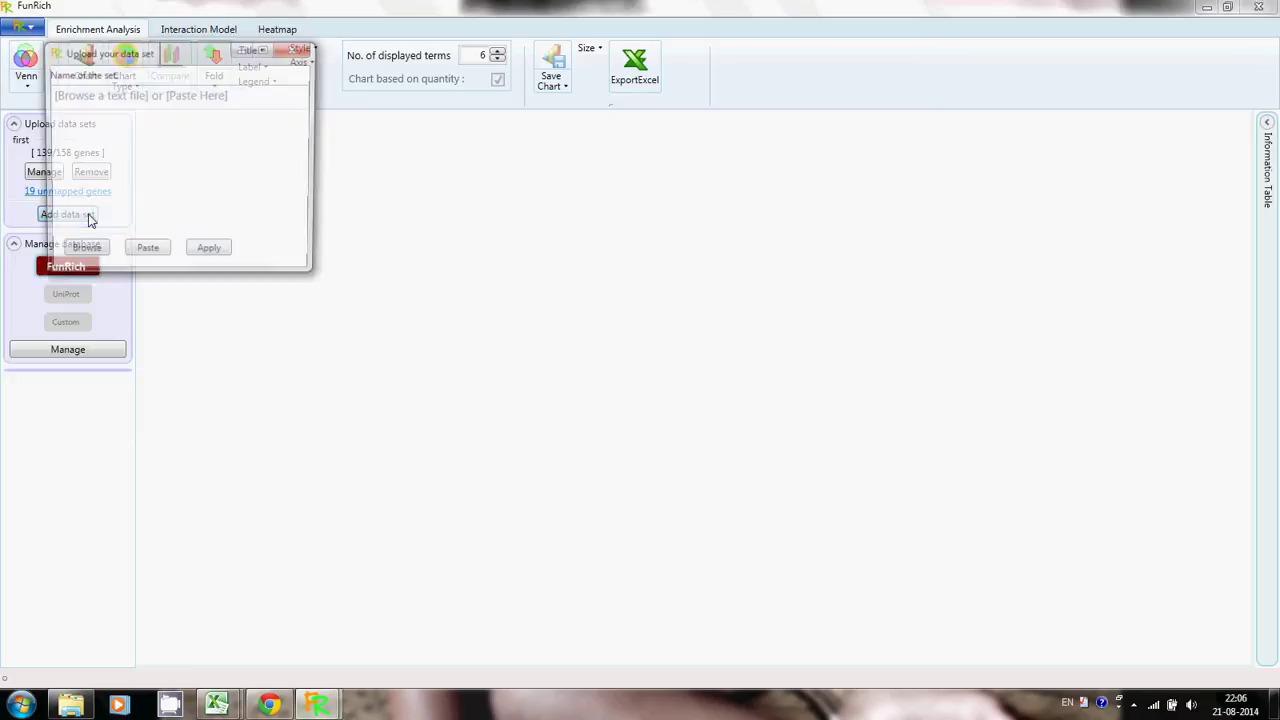
pyautogui.click(87, 253)
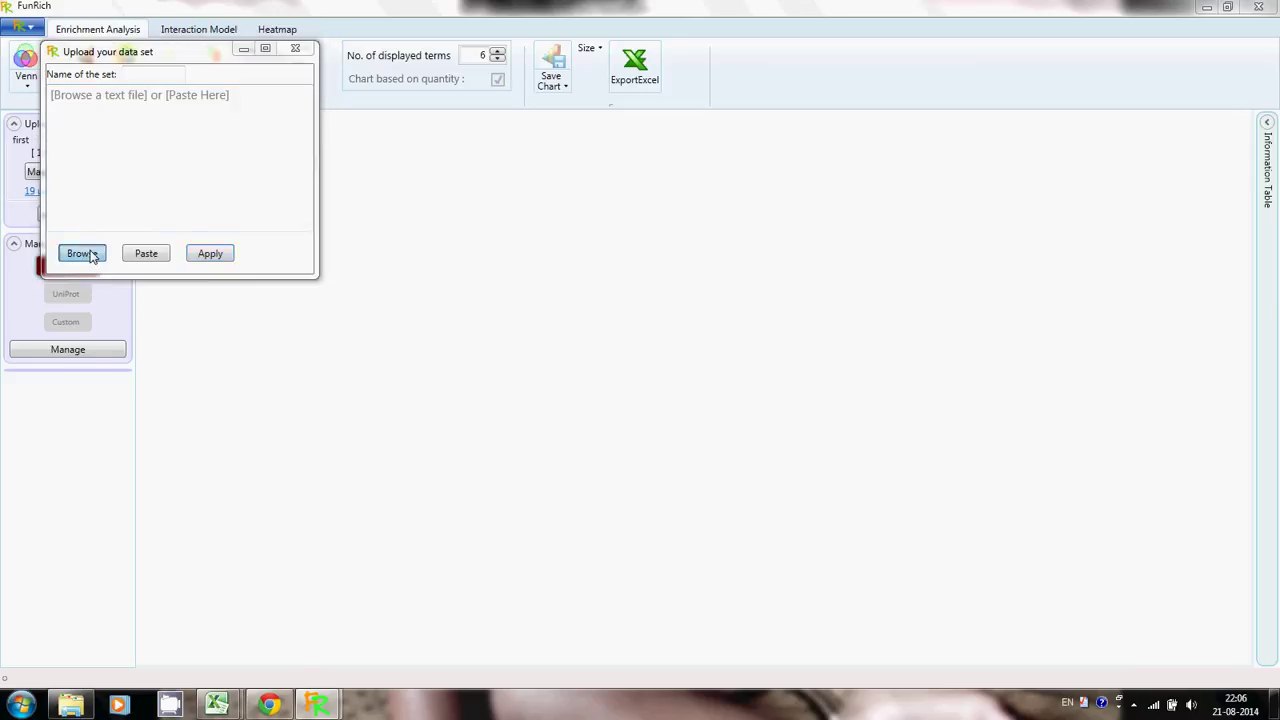
pyautogui.click(249, 194)
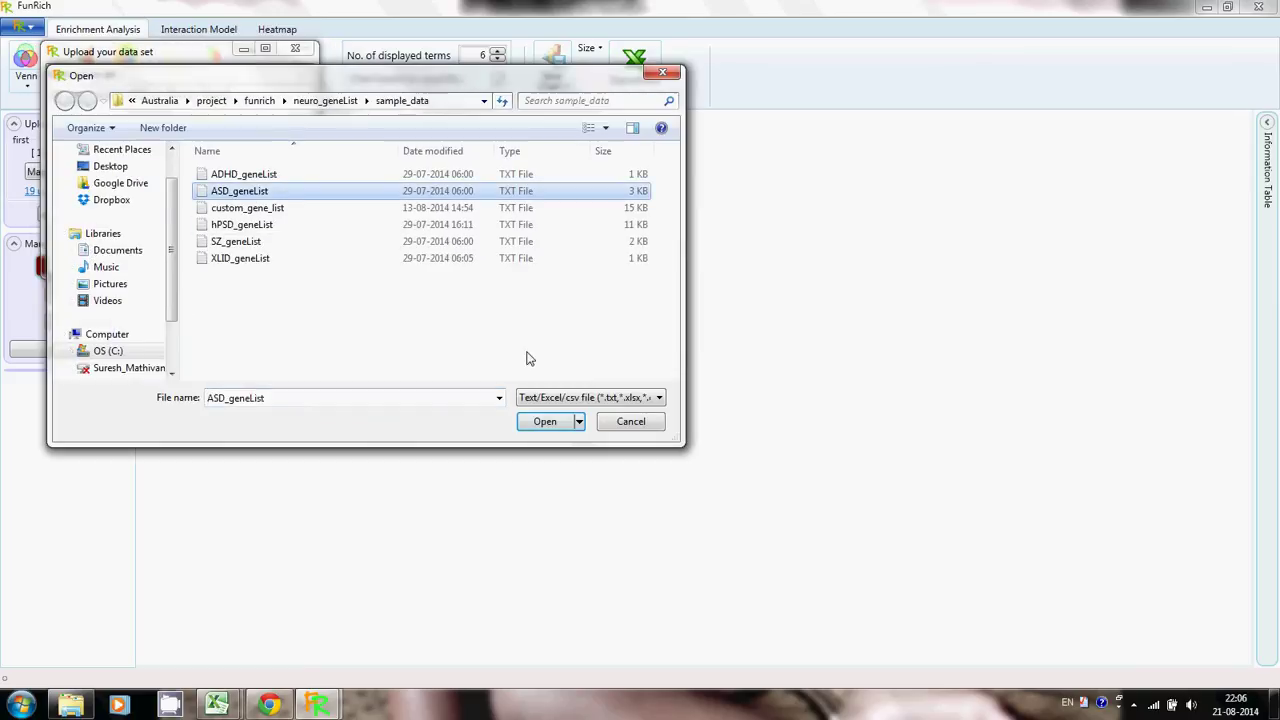
pyautogui.click(548, 422)
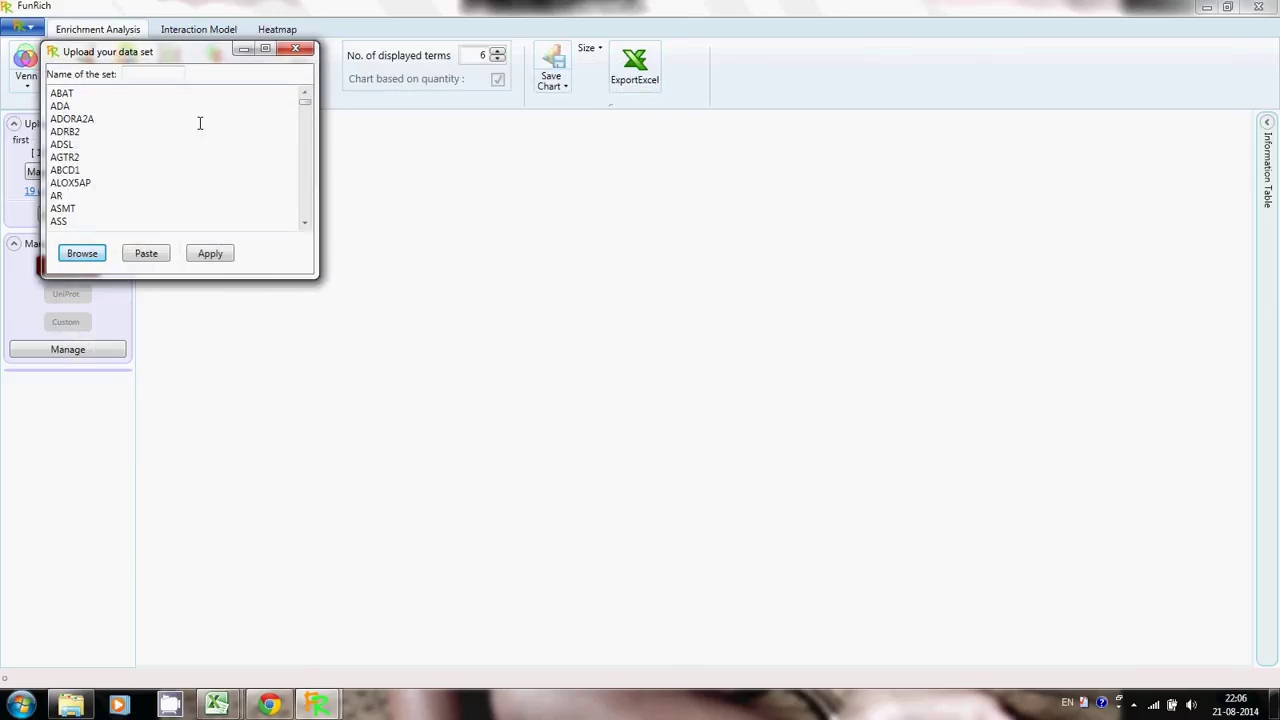
pyautogui.click(174, 75)
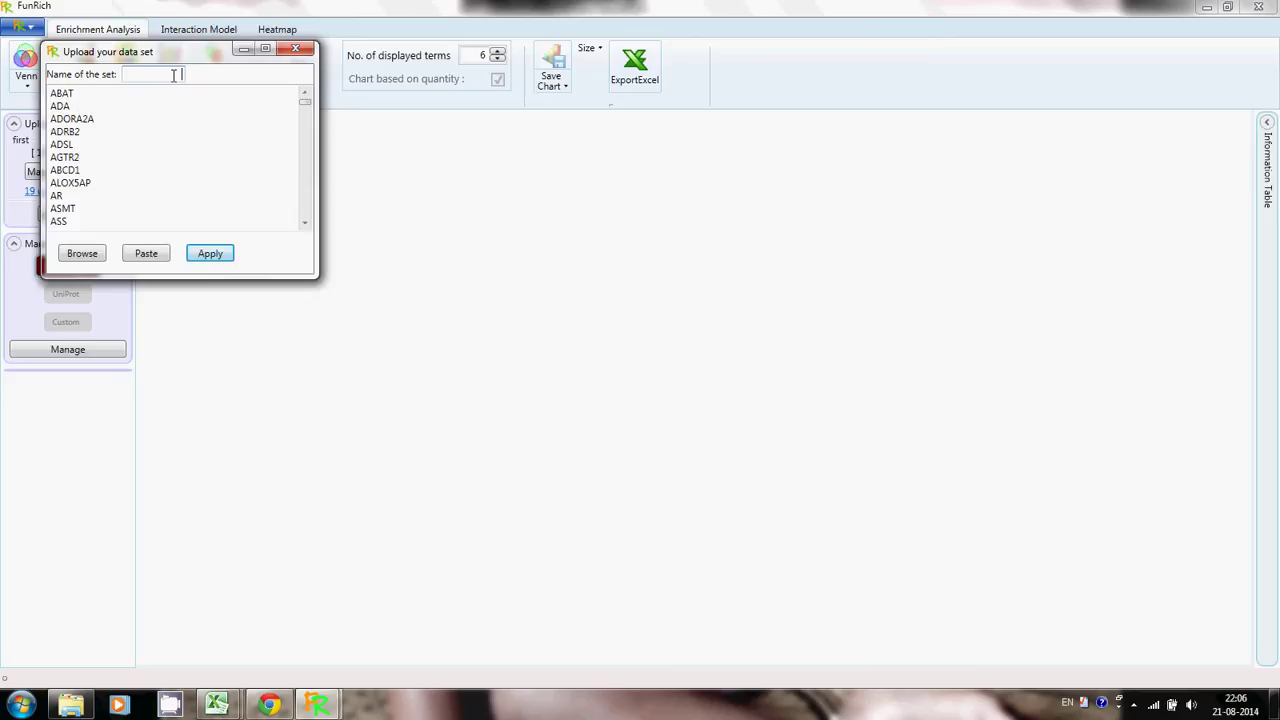
pyautogui.write('second')
pyautogui.click(212, 253)
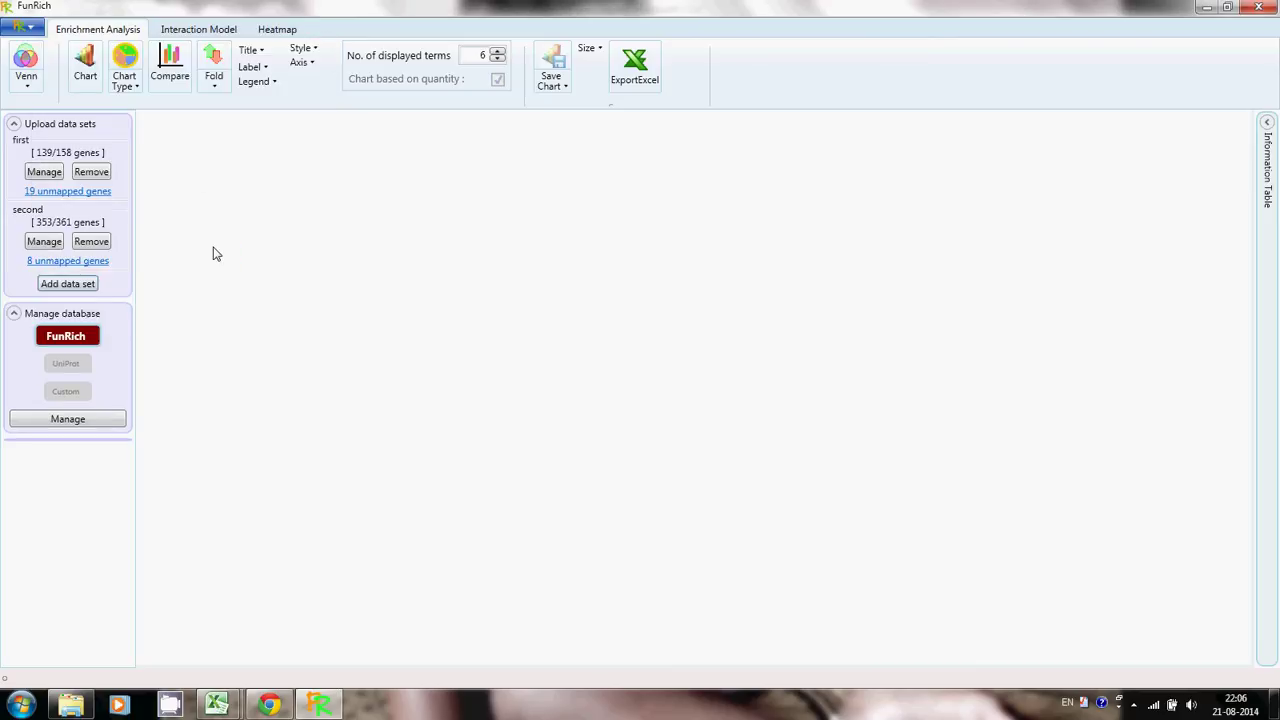
# Load SZ_geneList and add it as the data set 'third'.
pyautogui.click(86, 285)
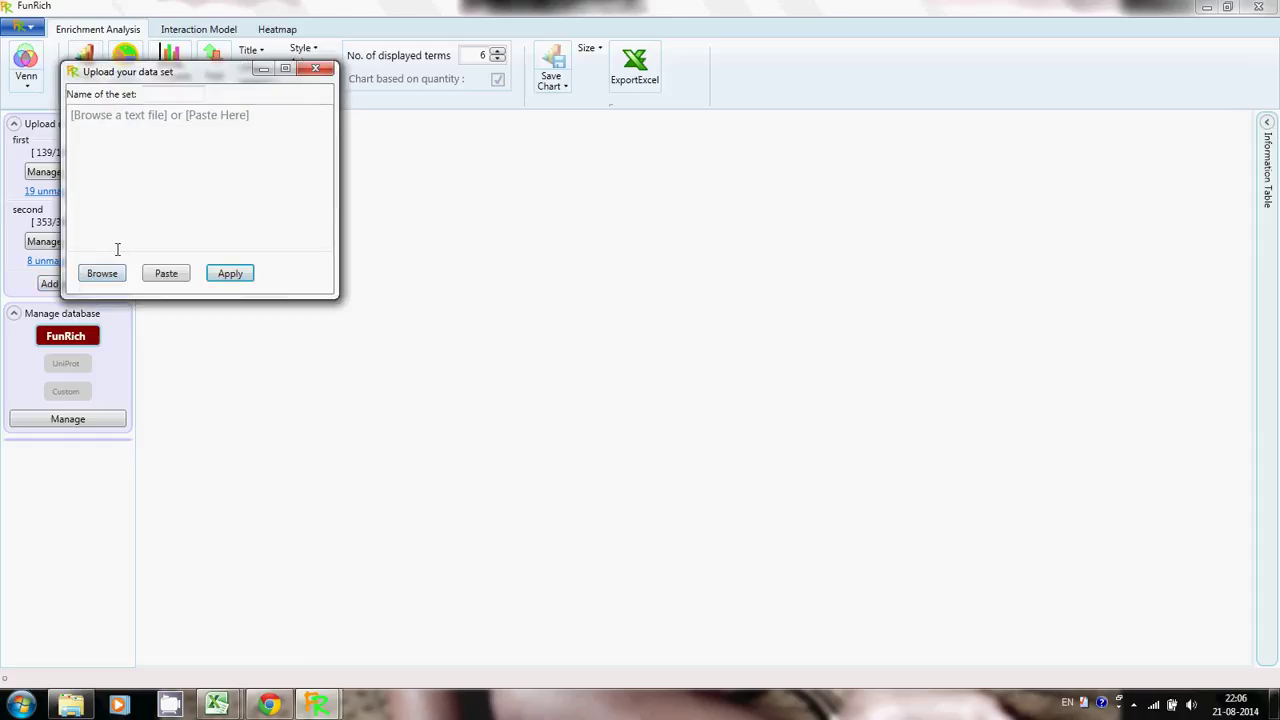
pyautogui.click(103, 274)
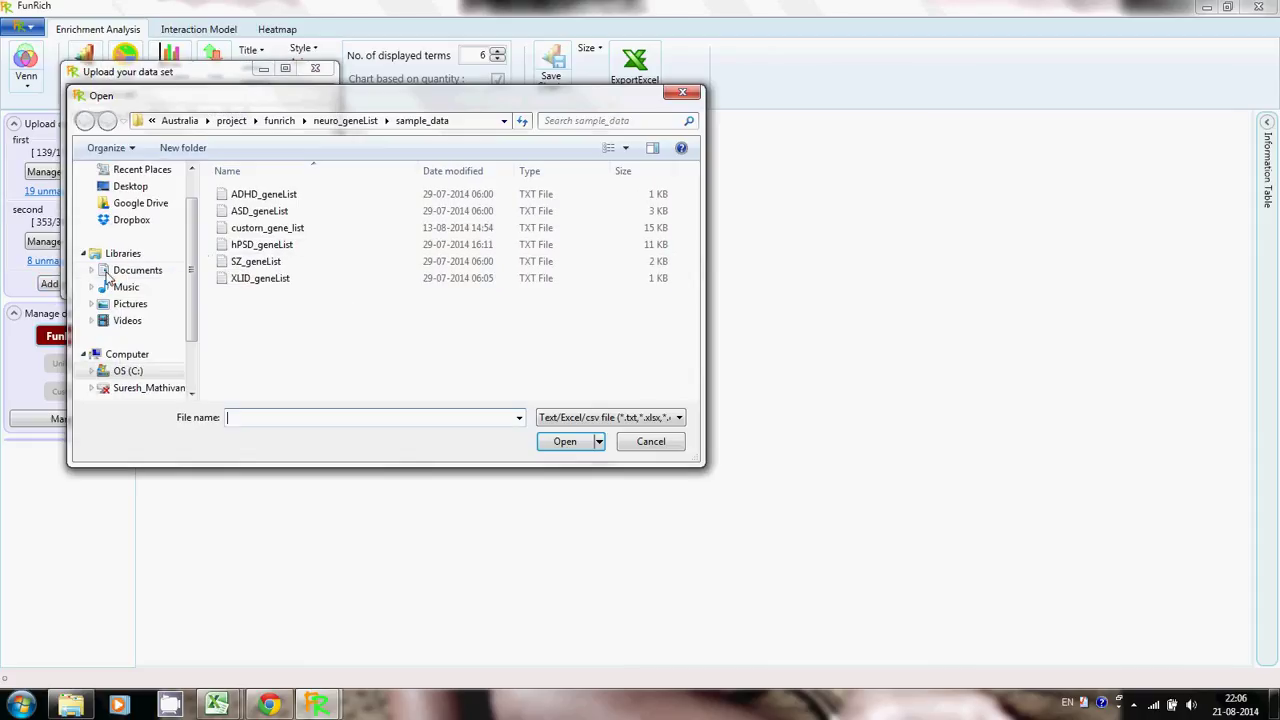
pyautogui.click(266, 264)
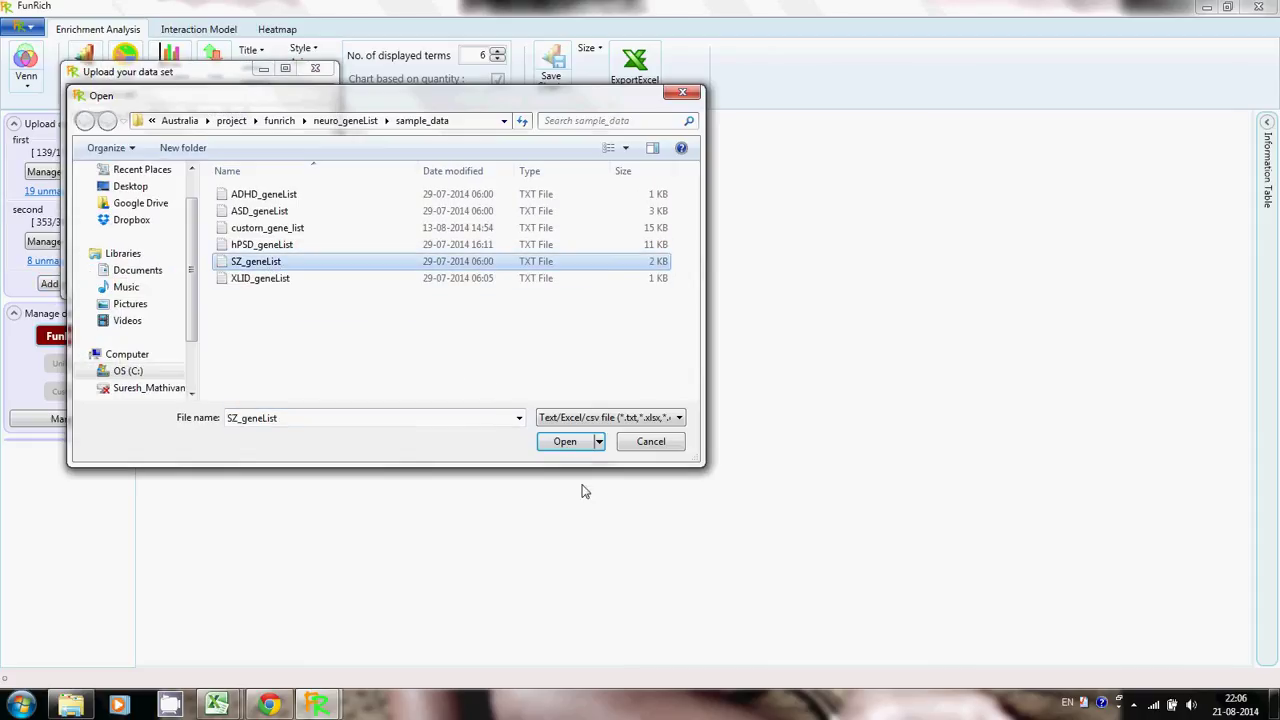
pyautogui.click(562, 441)
pyautogui.click(196, 94)
pyautogui.write('third')
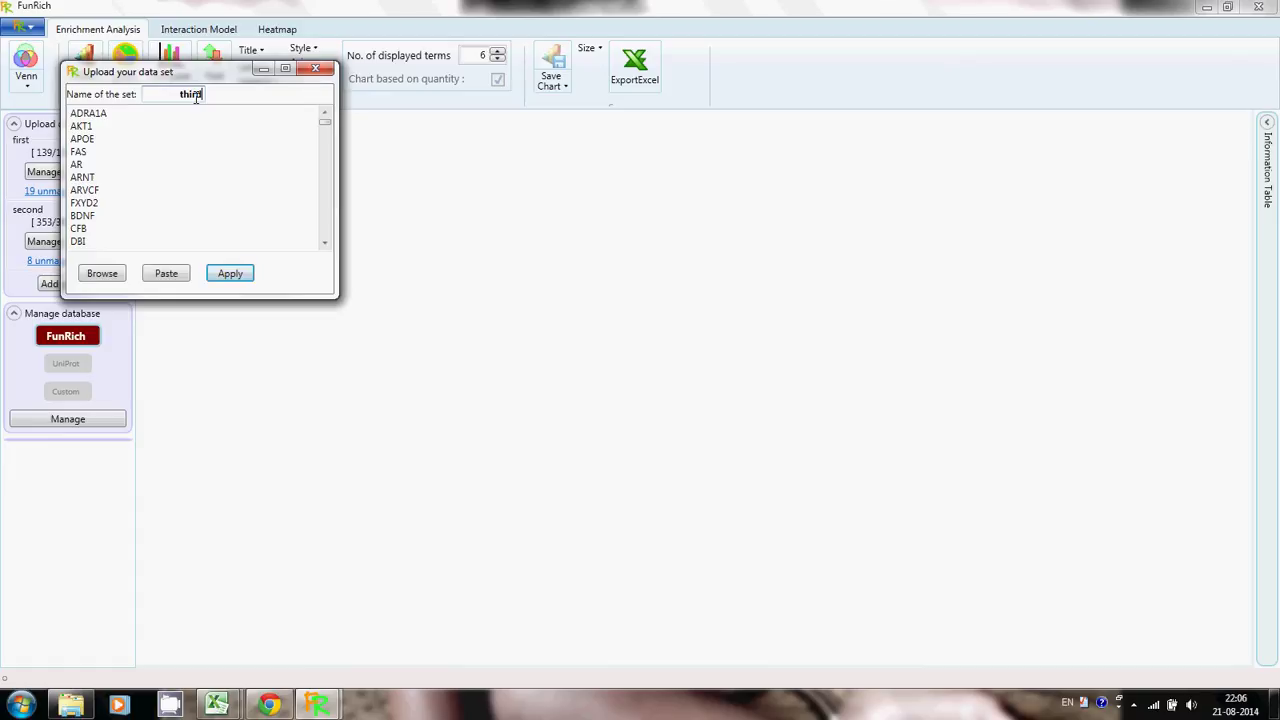
pyautogui.click(229, 274)
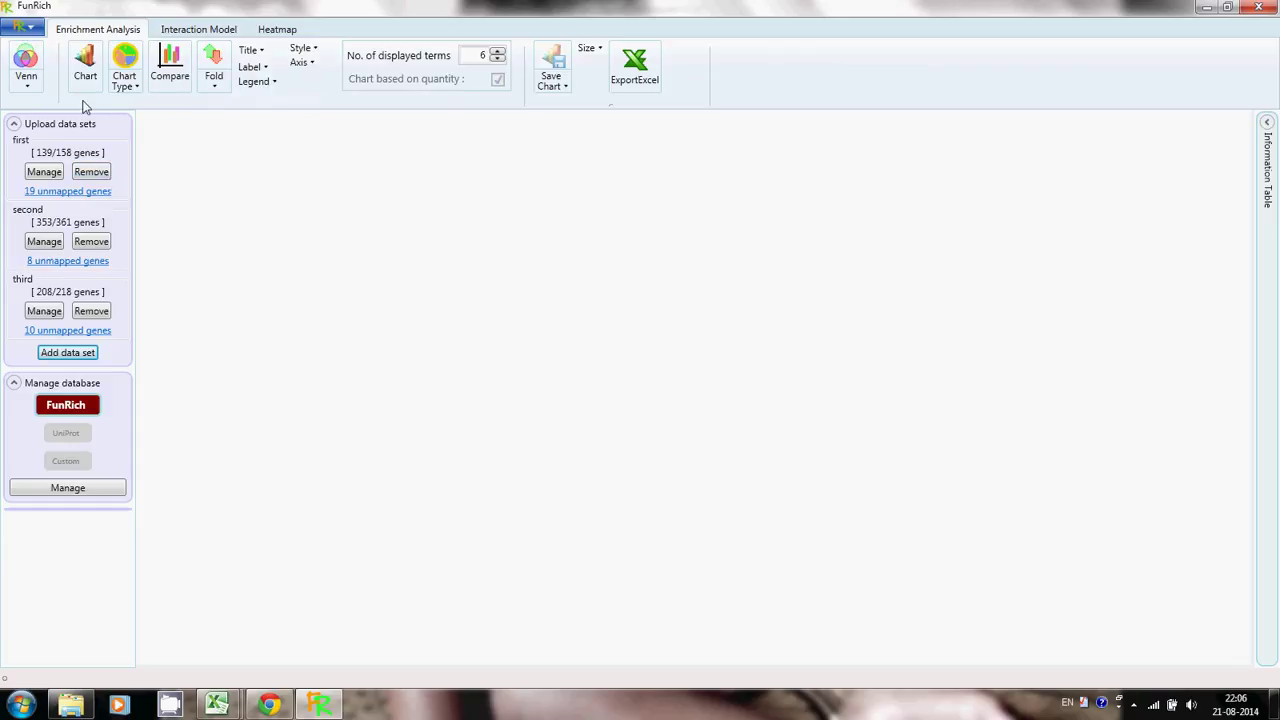
# Generate a Venn diagram of the sets first, second and third.
pyautogui.click(30, 66)
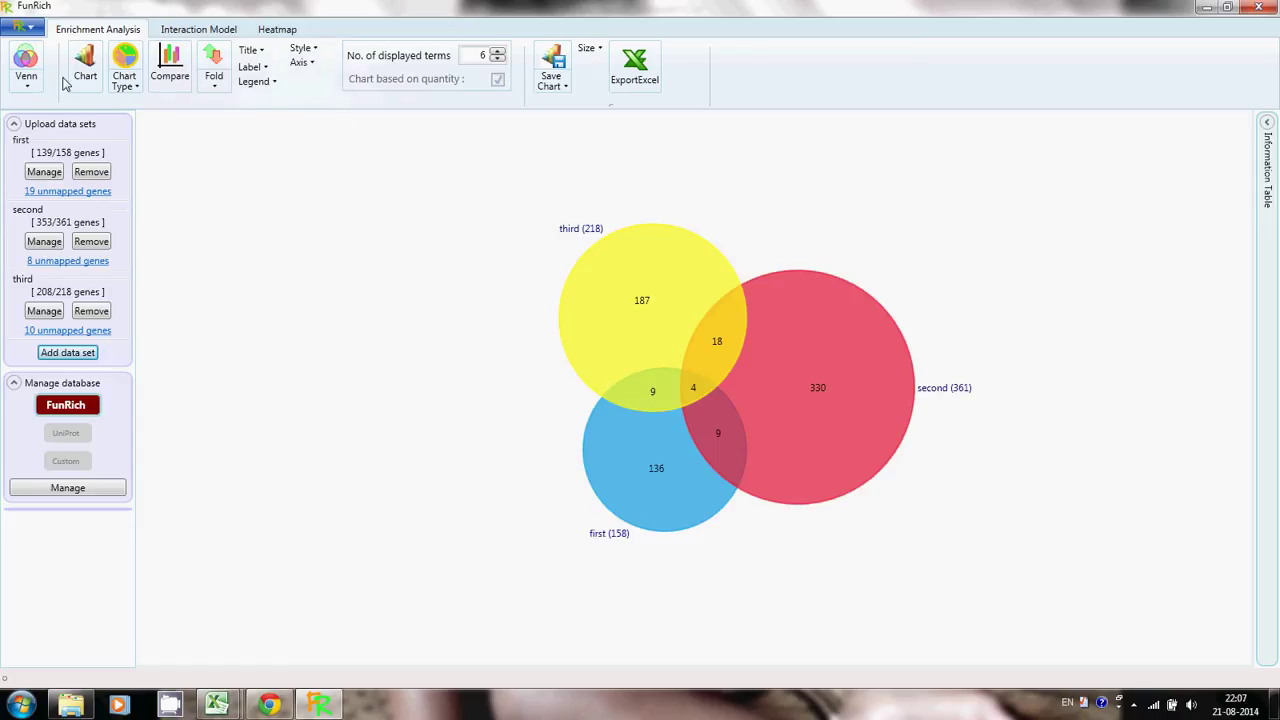
# Set Color 3 to red and the Venn opacity to 145.
pyautogui.click(35, 92)
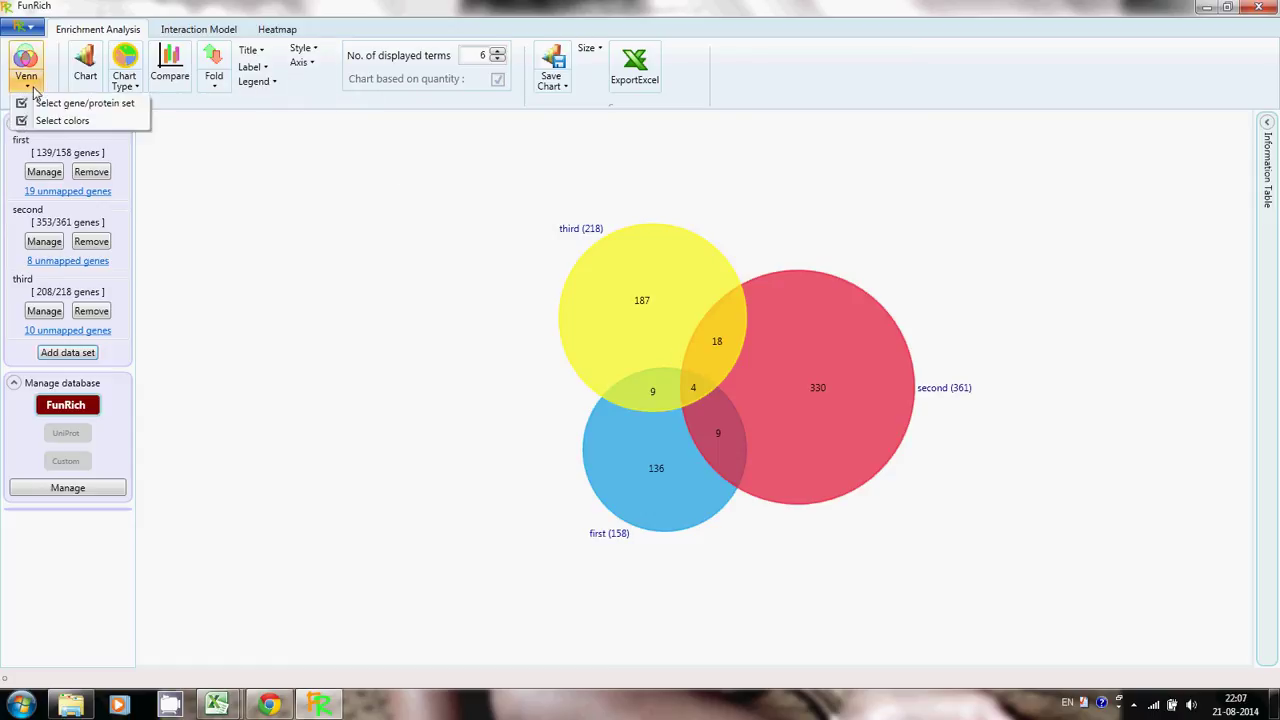
pyautogui.click(48, 120)
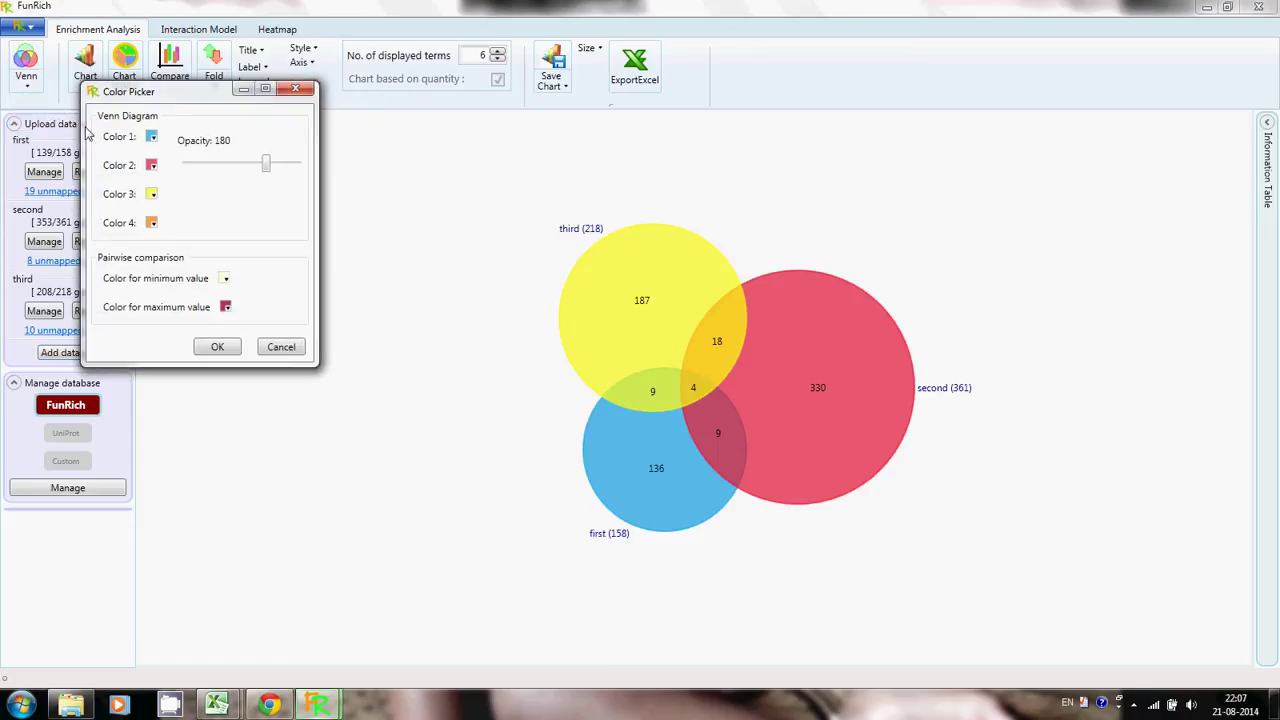
pyautogui.click(153, 196)
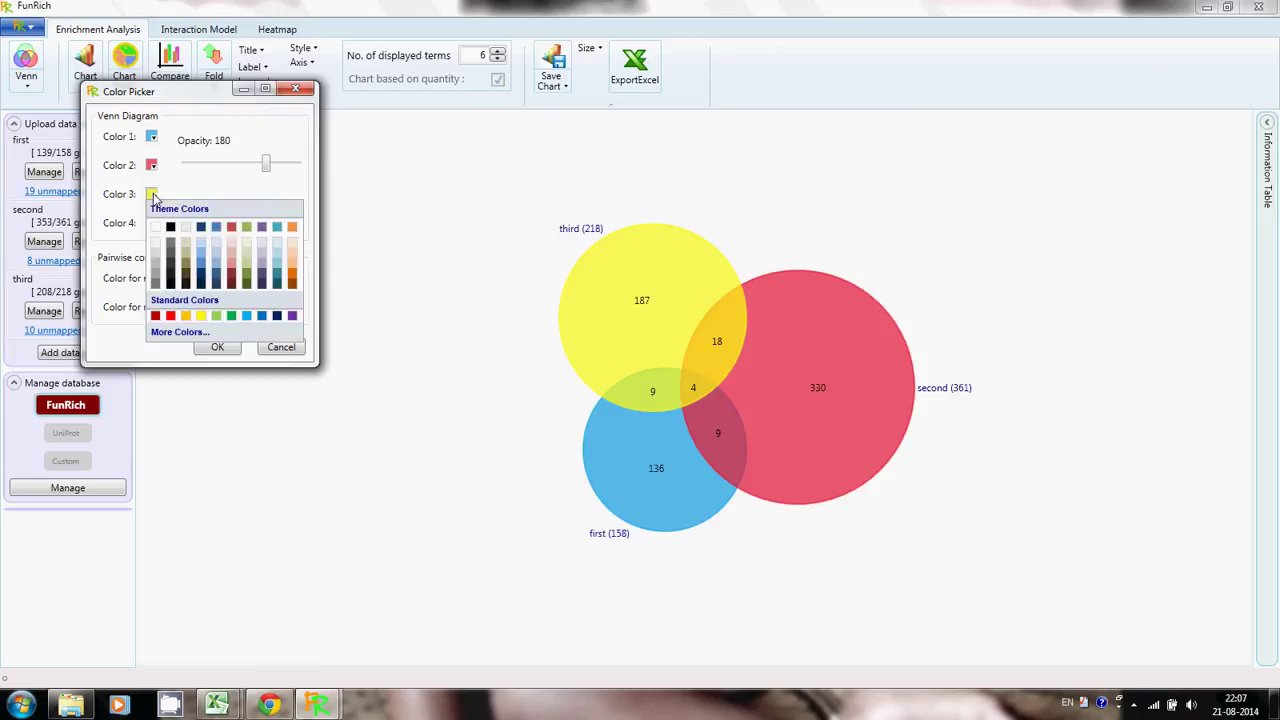
pyautogui.click(171, 317)
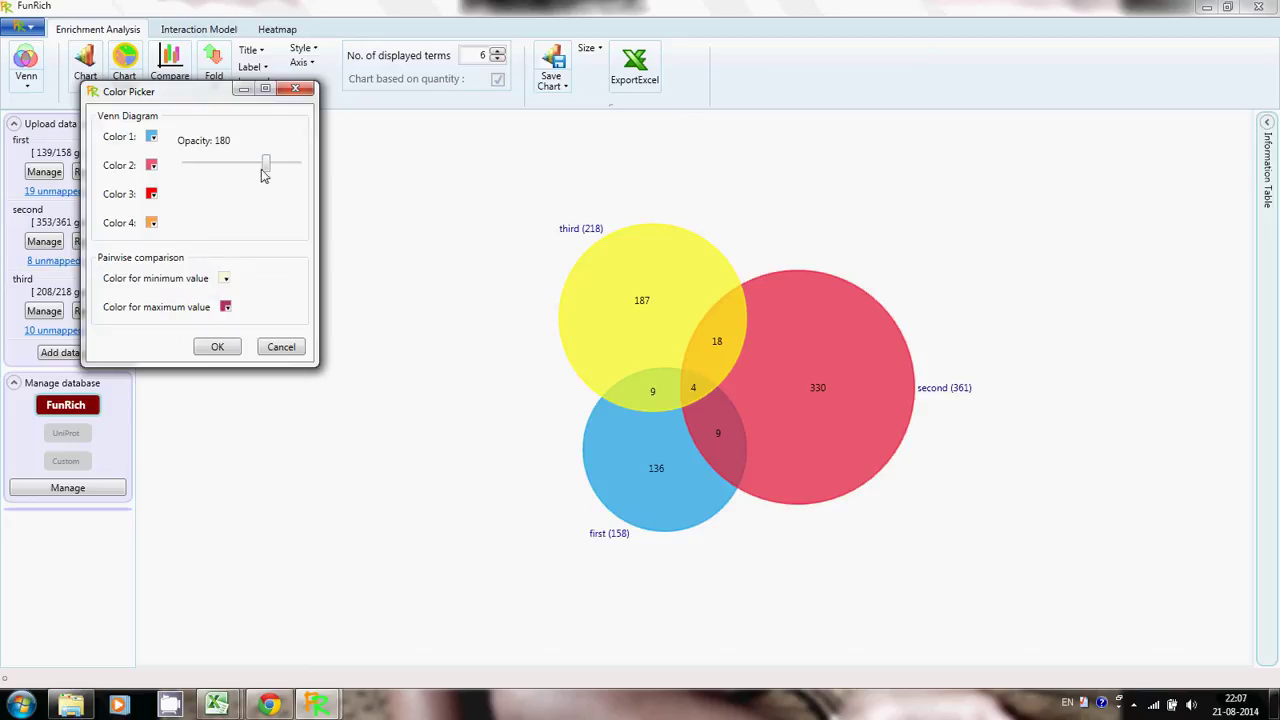
pyautogui.moveTo(267, 166)
pyautogui.mouseDown()
pyautogui.moveTo(223, 164)
pyautogui.moveTo(252, 170)
pyautogui.mouseUp()
pyautogui.click(218, 347)
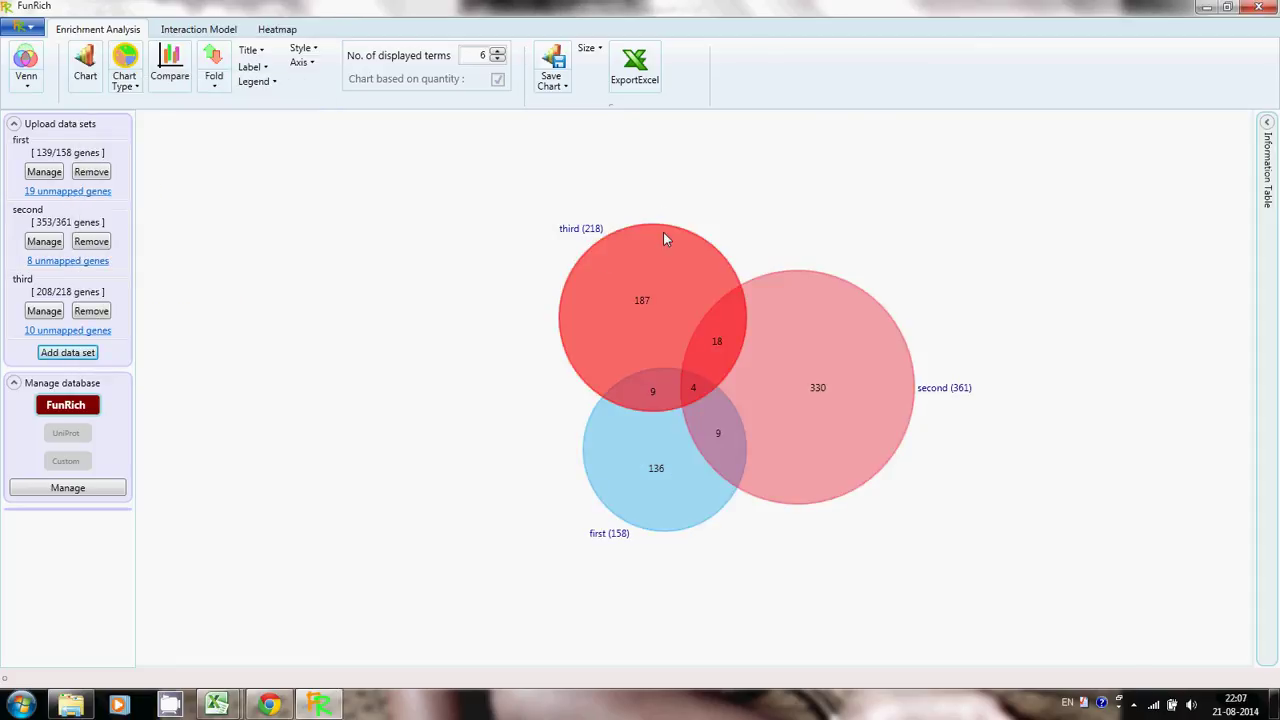
# Uncheck 'first' in the input sets so only second and third are compared.
pyautogui.rightClick(320, 190)
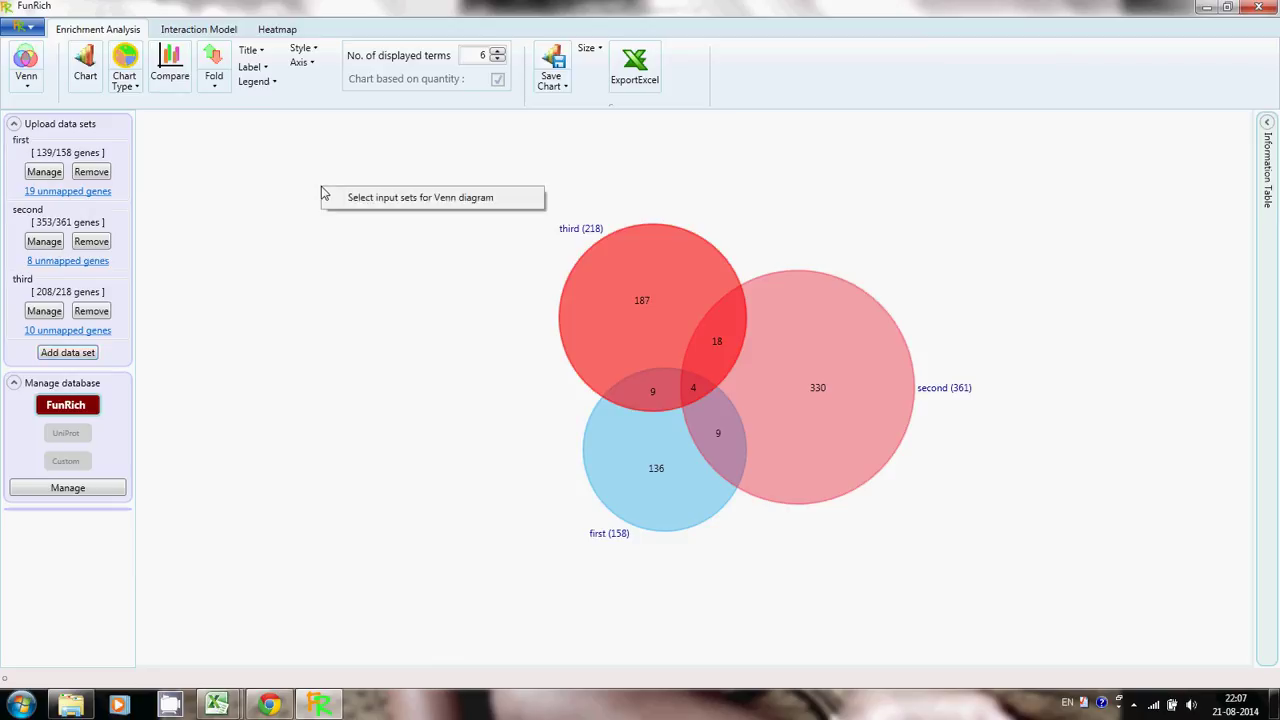
pyautogui.click(373, 198)
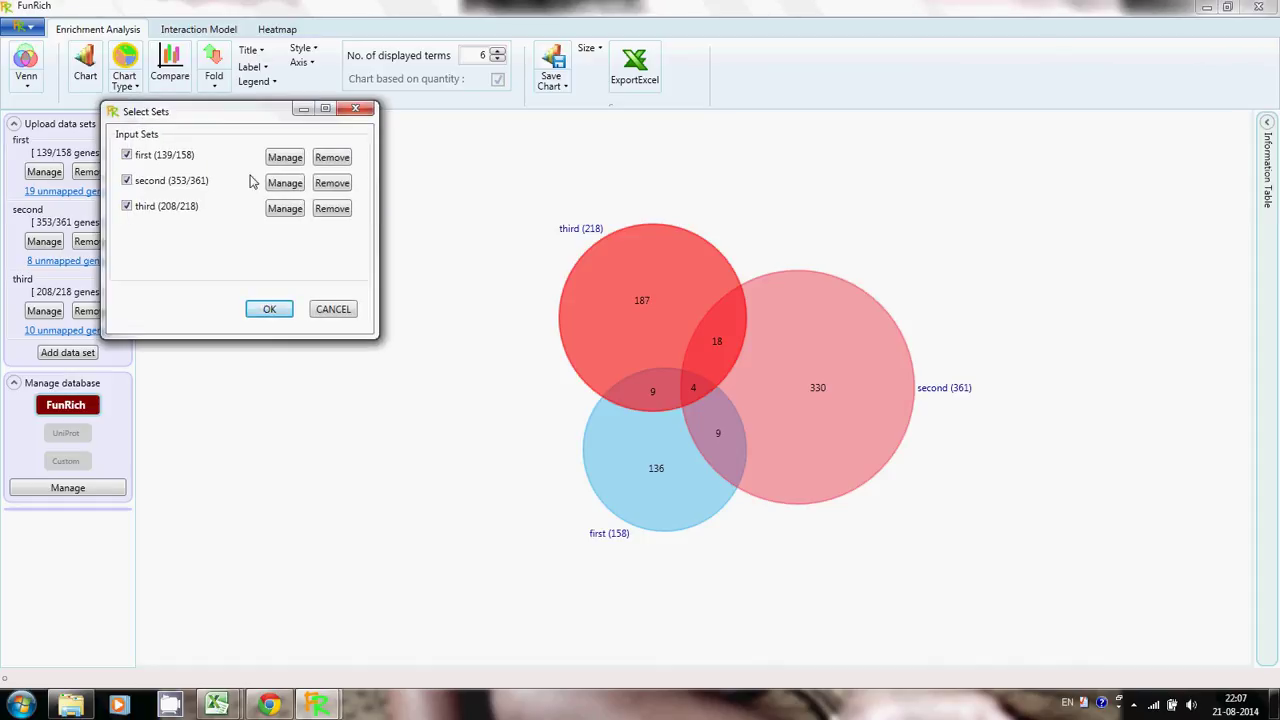
pyautogui.click(127, 155)
pyautogui.click(269, 309)
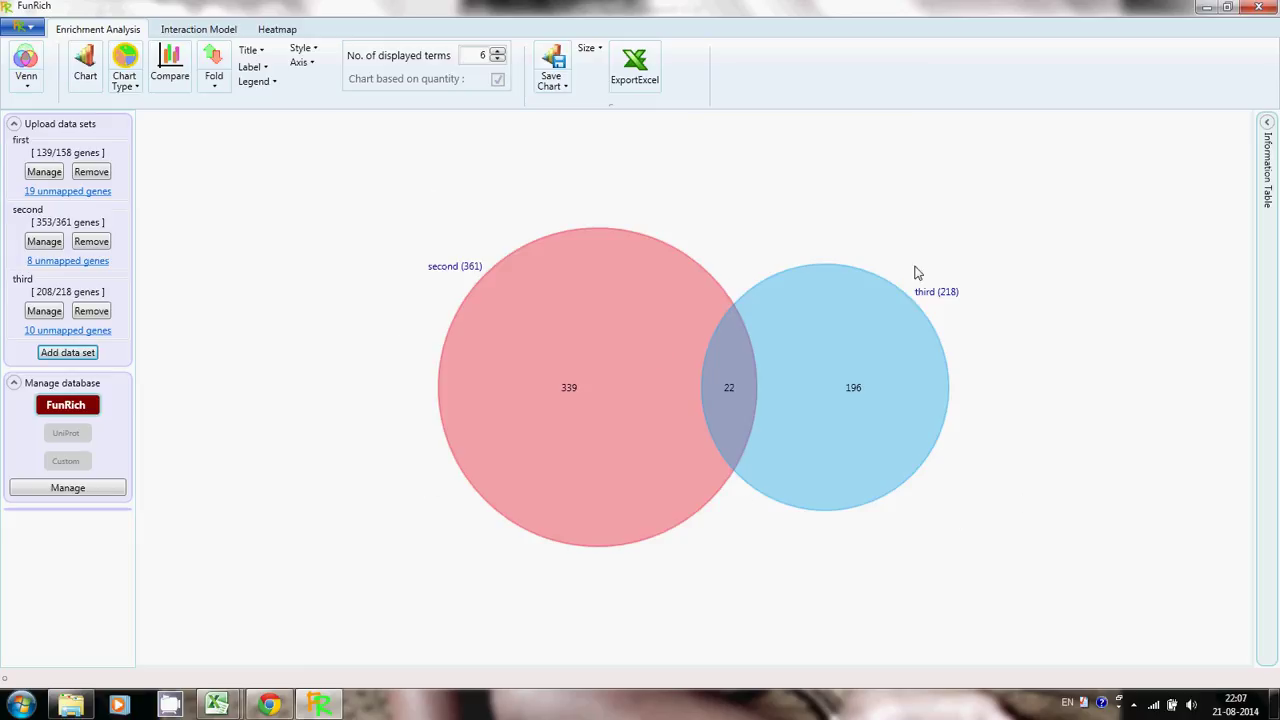
# Turn off 'Area to be proportional to number of genes' in the display options.
pyautogui.click(33, 37)
pyautogui.click(51, 53)
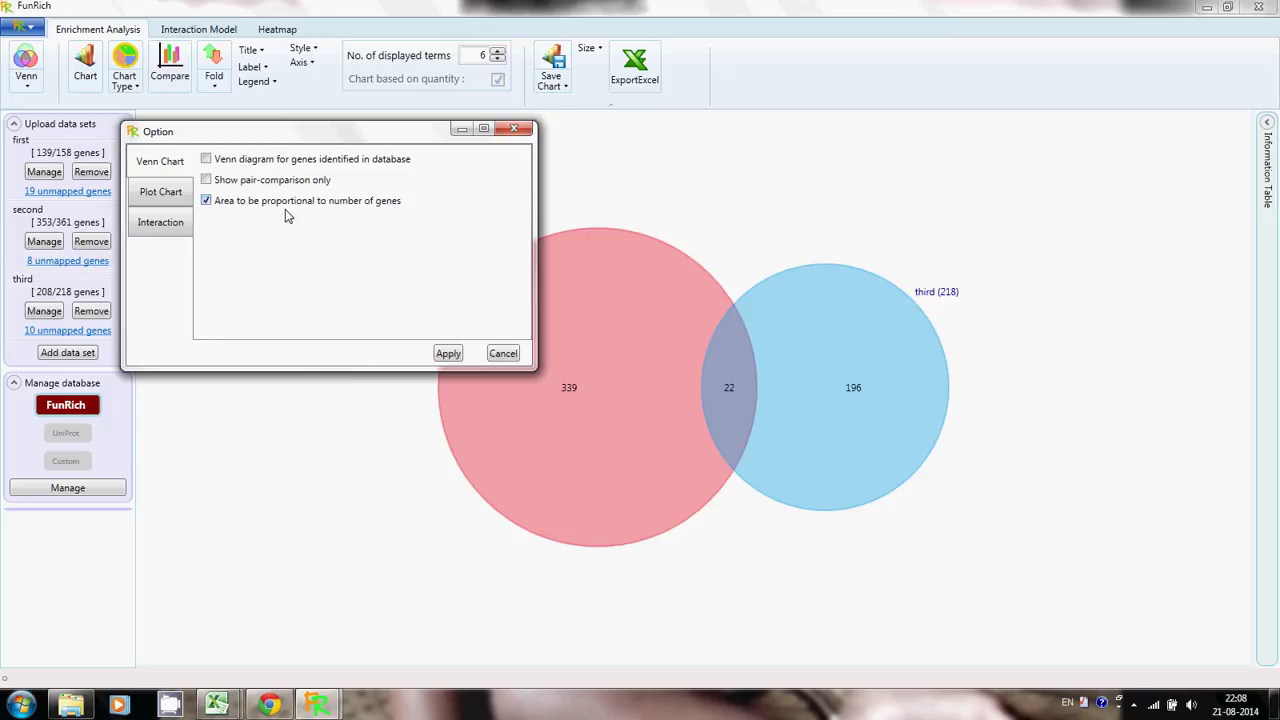
pyautogui.click(207, 201)
pyautogui.click(446, 356)
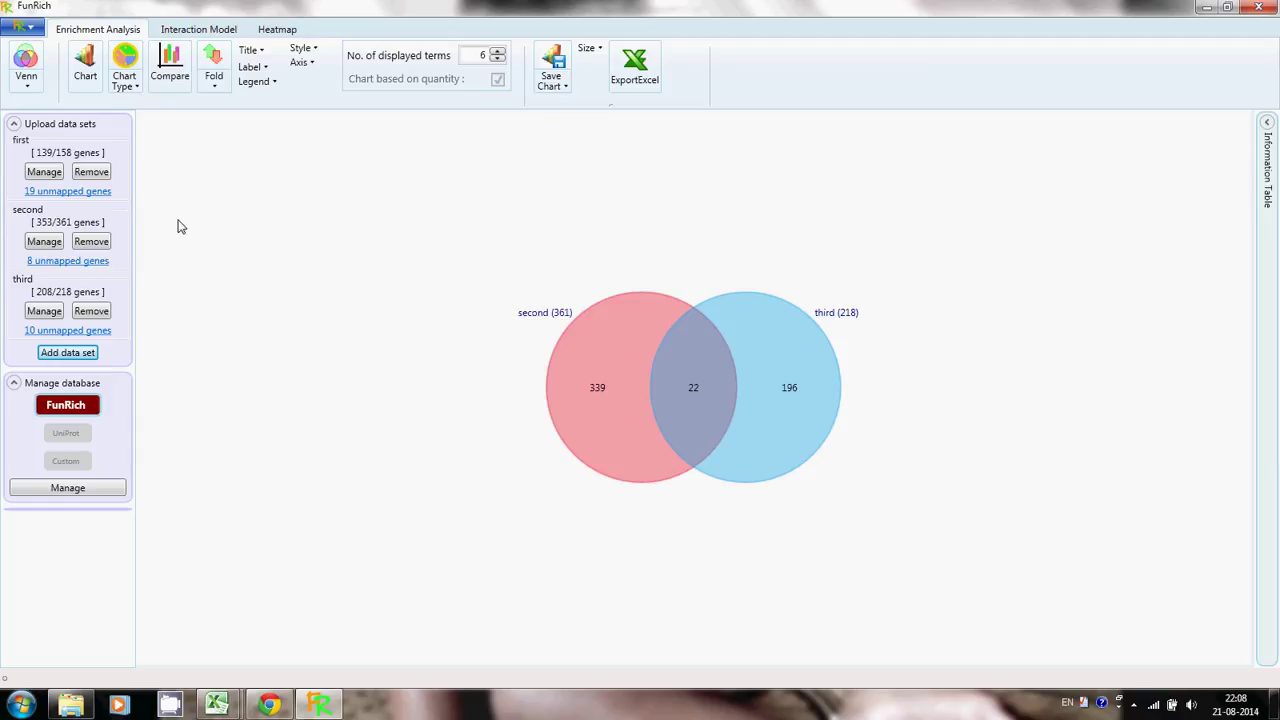
# Re-include the first set in the Venn diagram, then begin adding a new data set.
pyautogui.rightClick(287, 187)
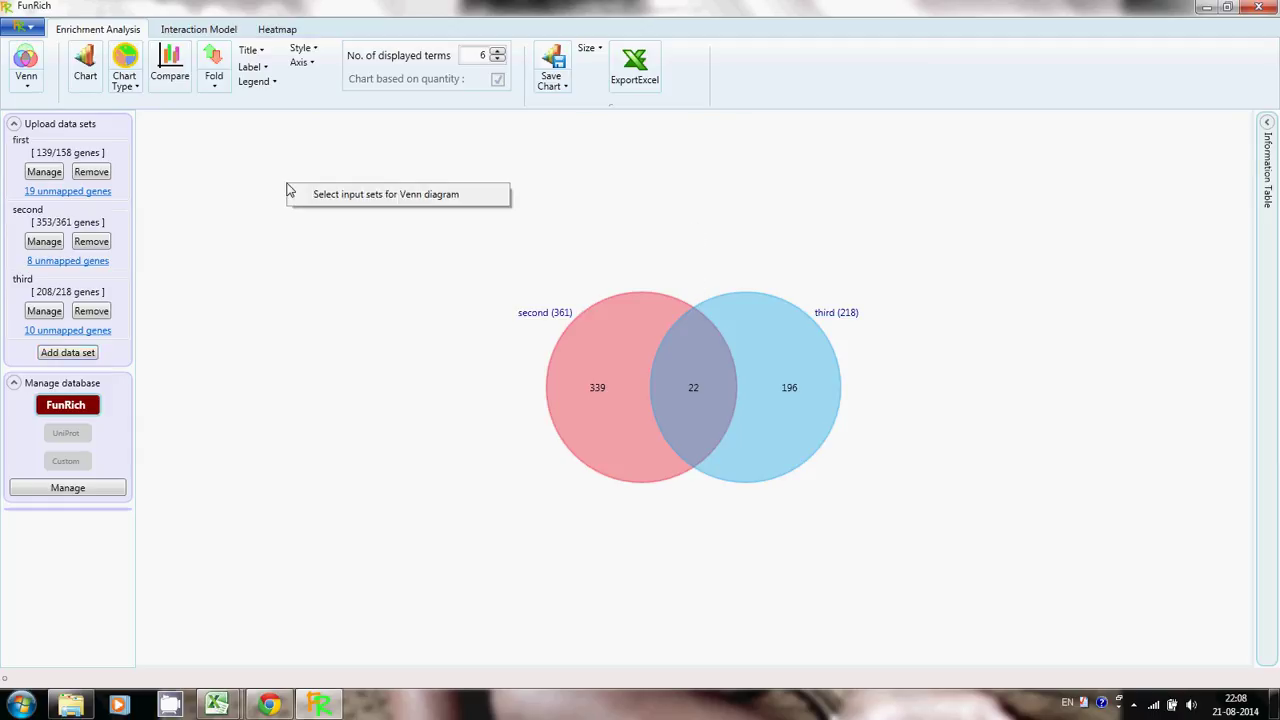
pyautogui.click(333, 197)
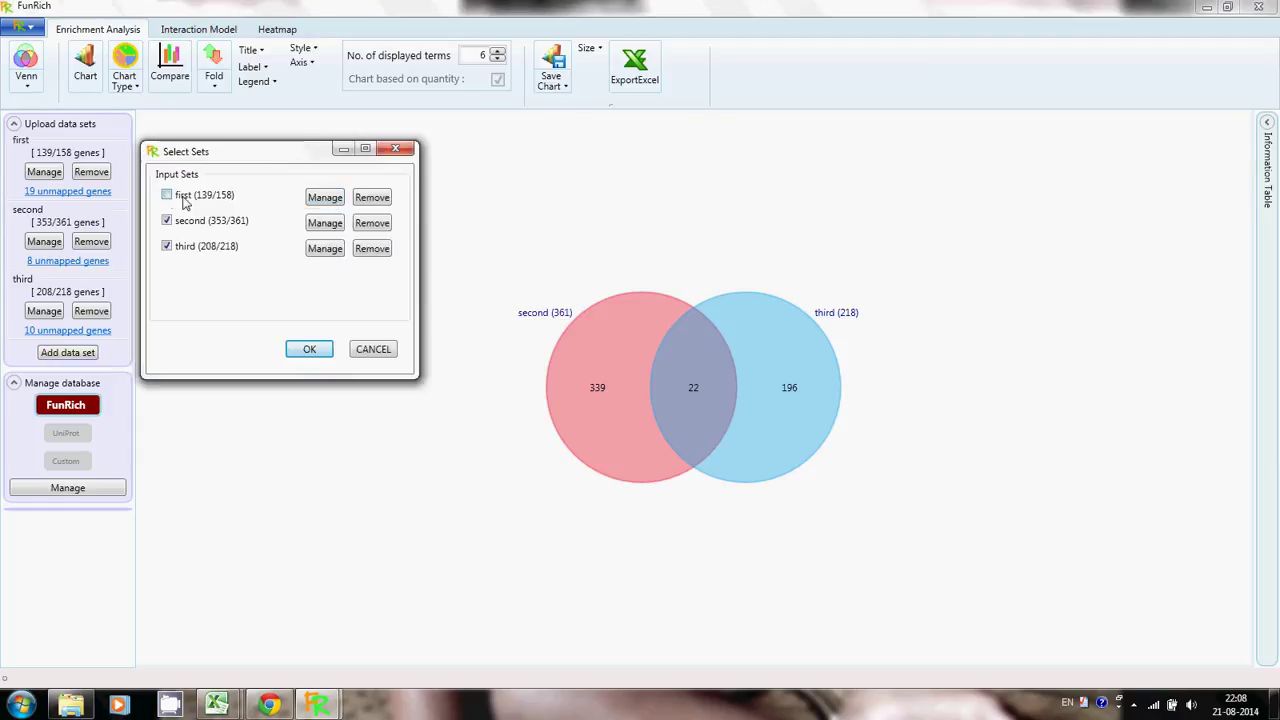
pyautogui.click(310, 350)
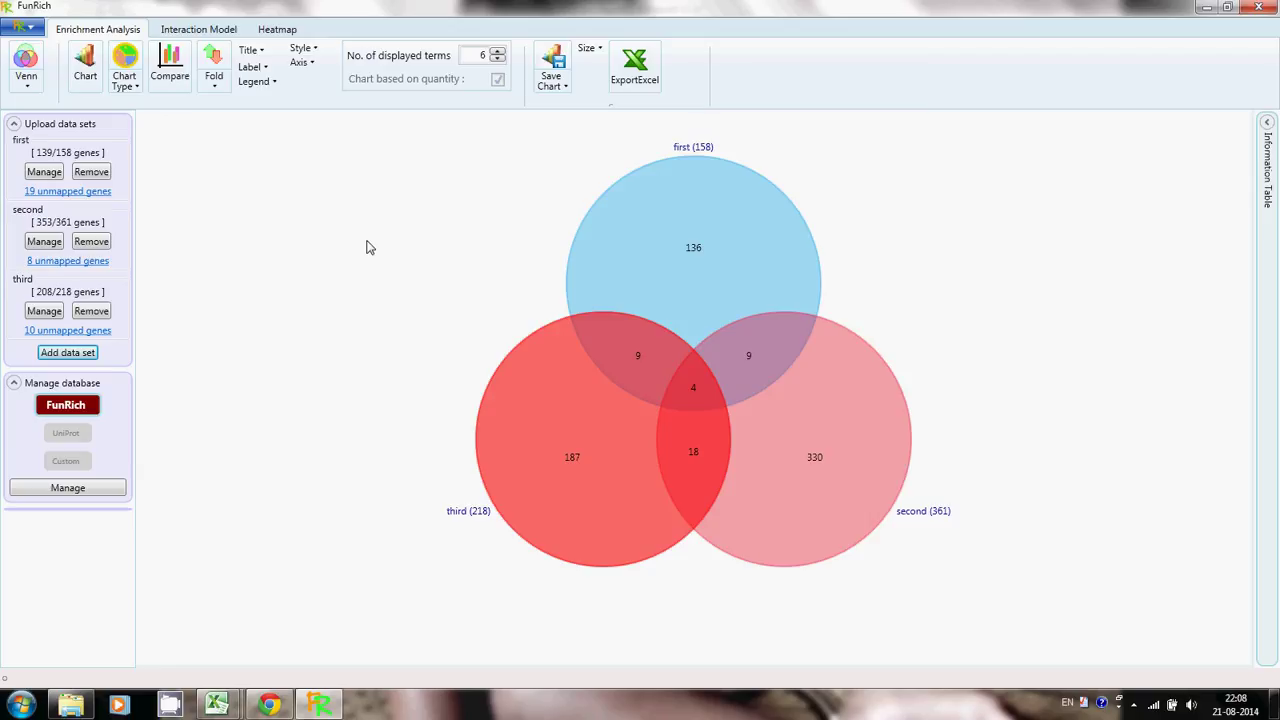
pyautogui.click(67, 353)
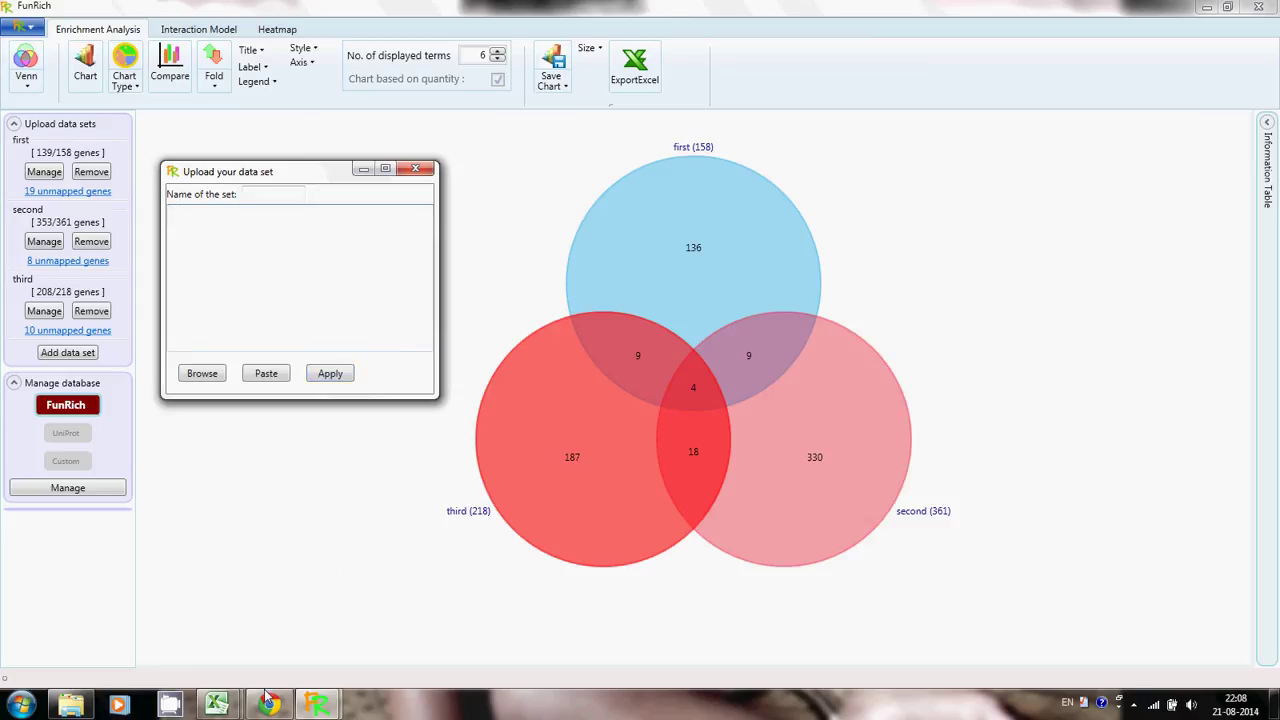
# Switch to the asd_Report workbook in Excel.
pyautogui.click(217, 705)
pyautogui.click(310, 583)
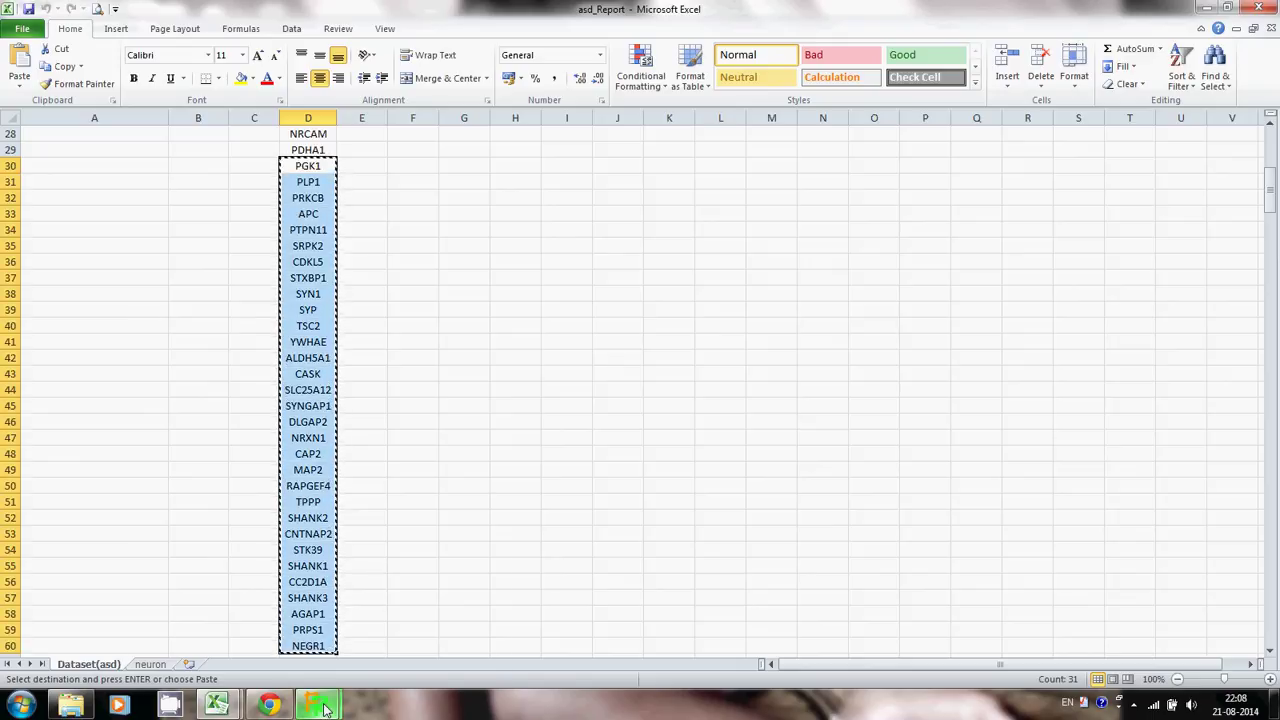
# Paste the copied genes into the upload window and add them as set 'fourth'.
pyautogui.moveTo(336, 707)
pyautogui.click(394, 572)
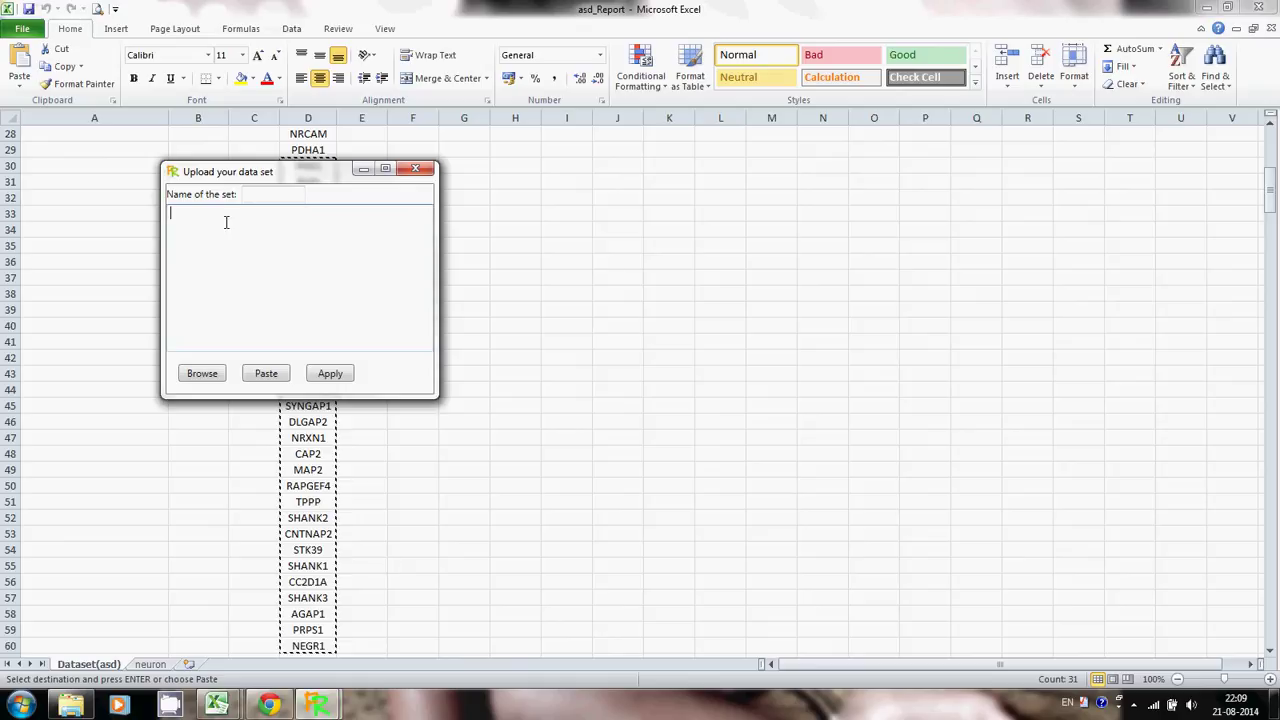
pyautogui.hotkey('ctrl', 'v')
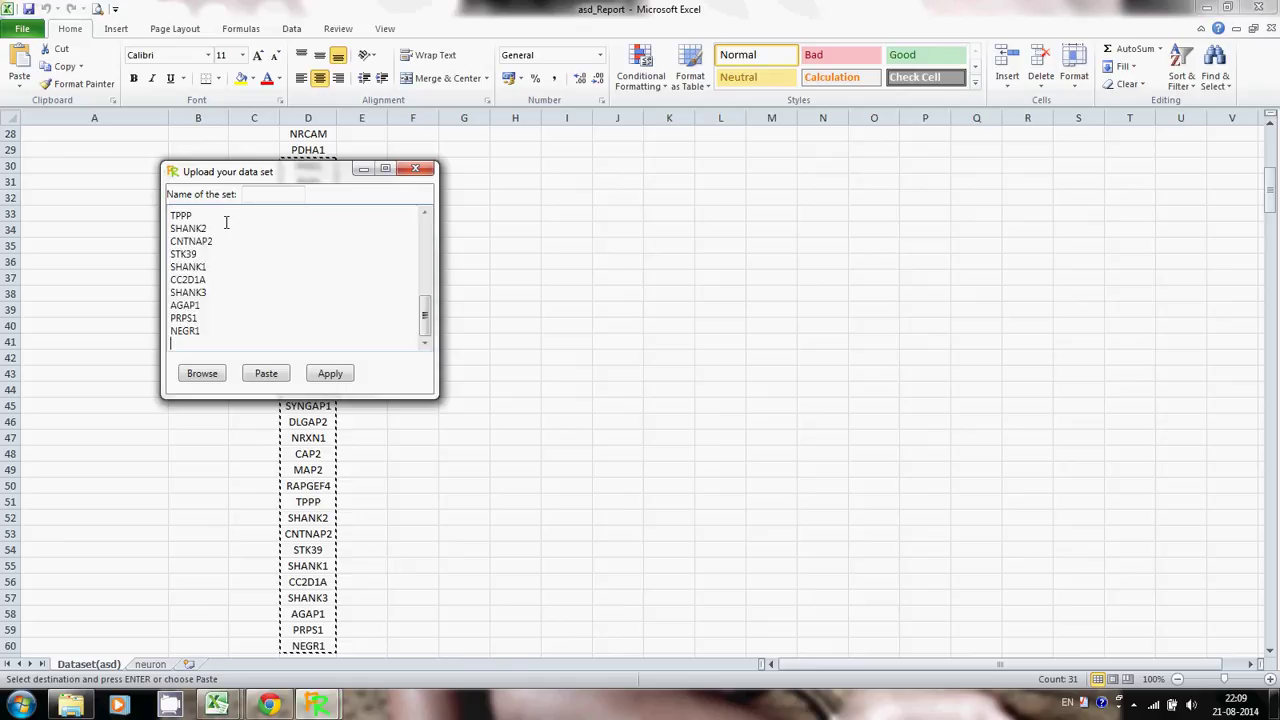
pyautogui.click(301, 193)
pyautogui.write('fourth')
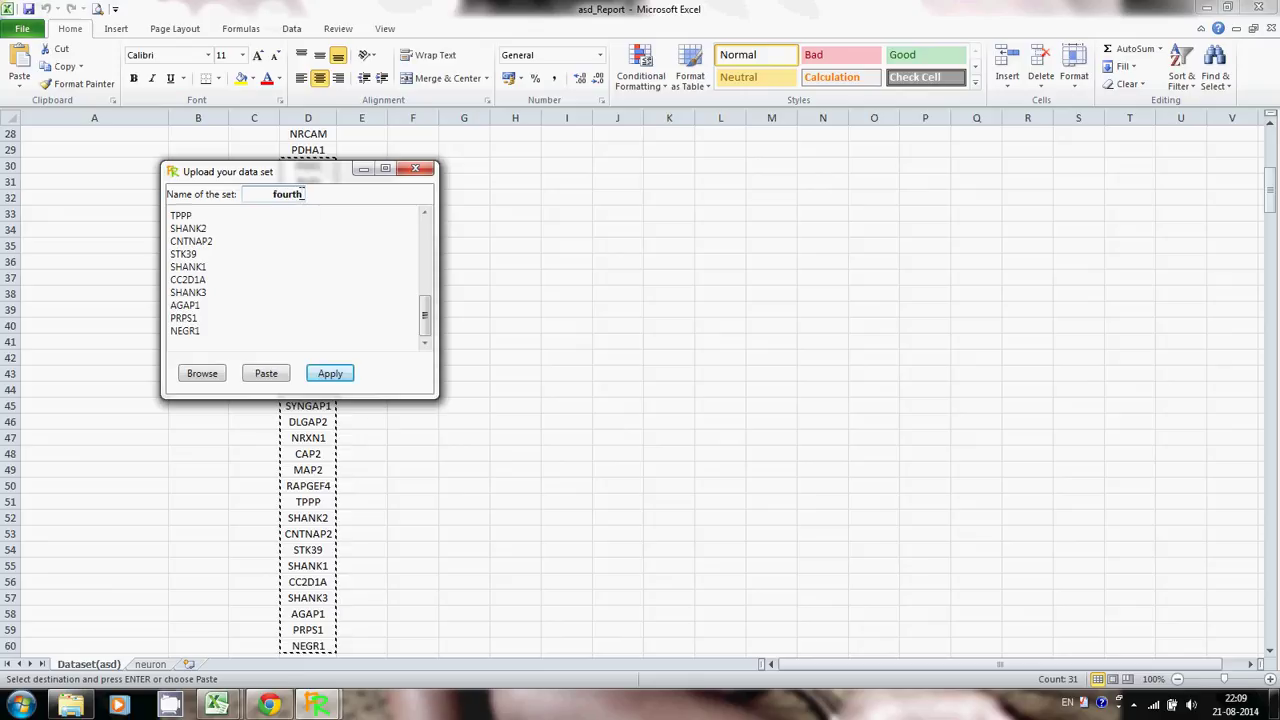
pyautogui.click(338, 374)
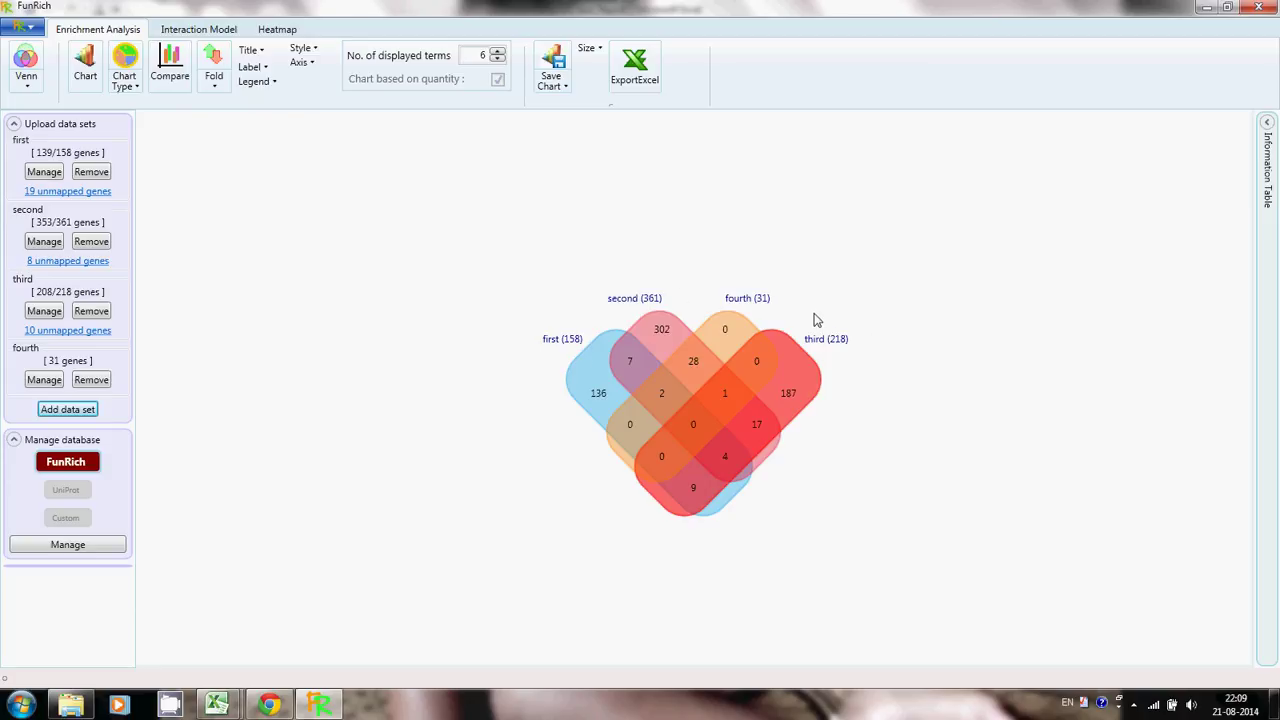
pyautogui.rightClick(698, 368)
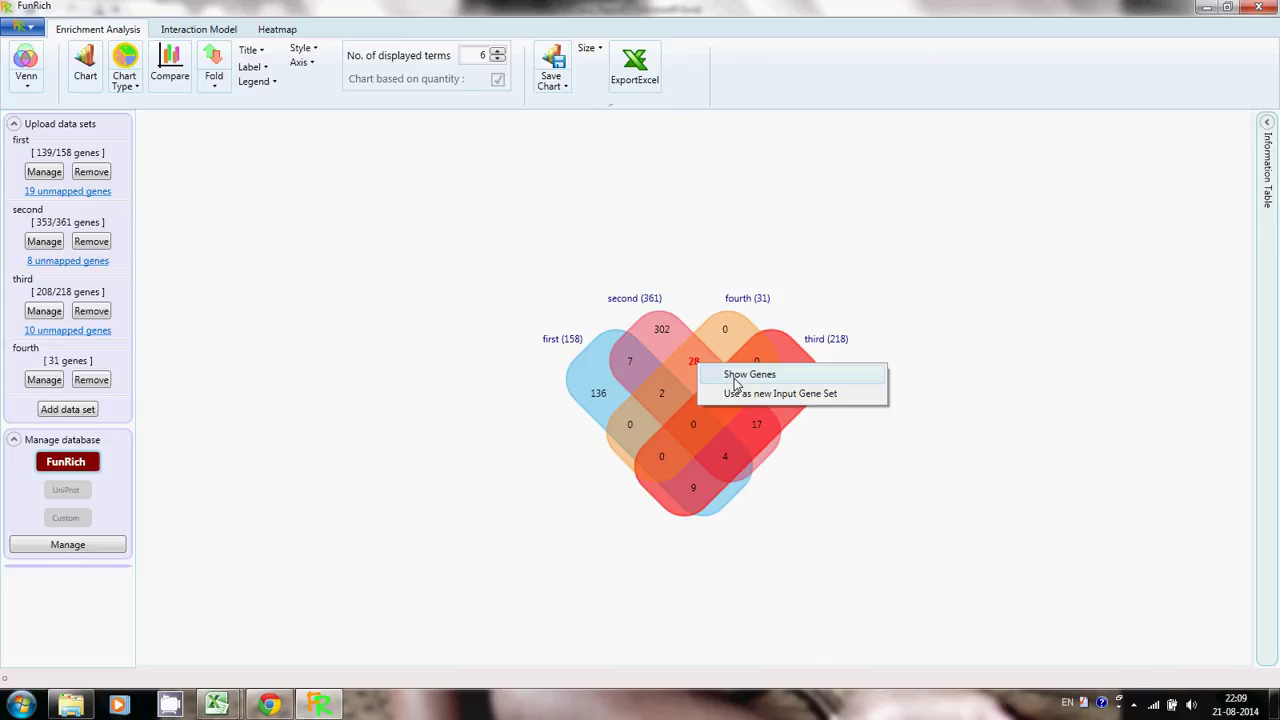
pyautogui.click(735, 378)
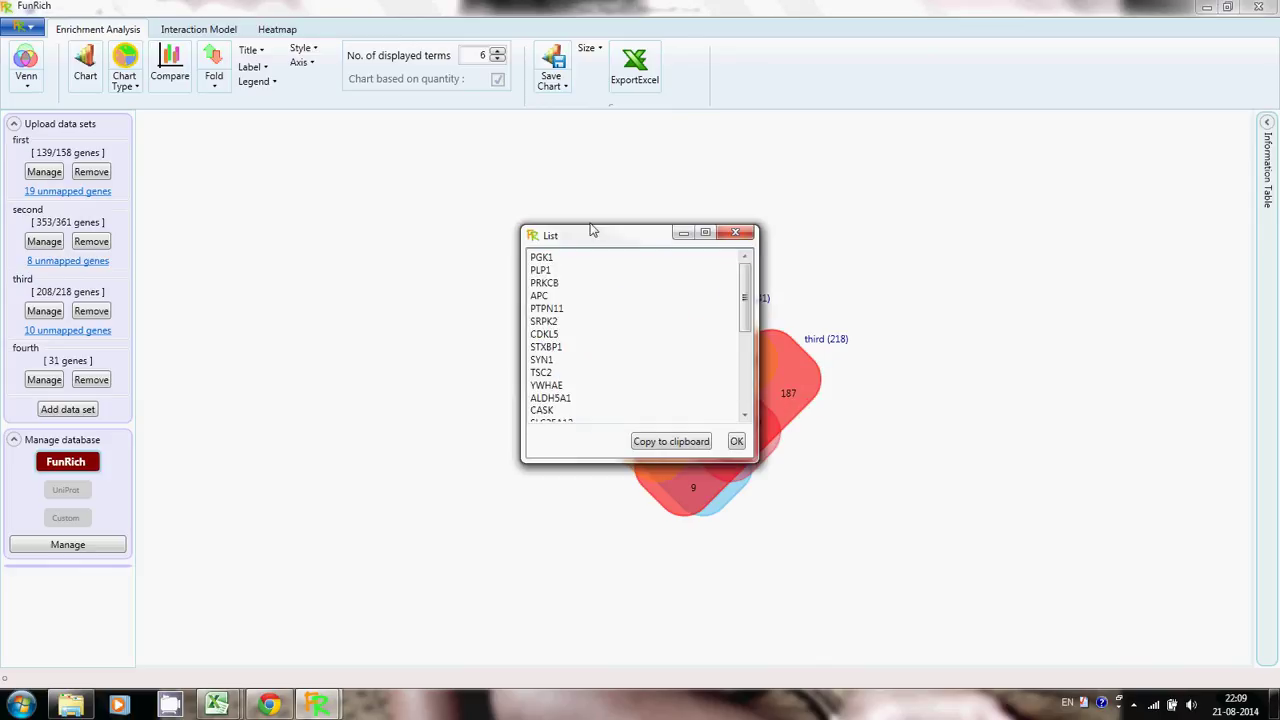
pyautogui.moveTo(590, 243); pyautogui.dragTo(471, 236)
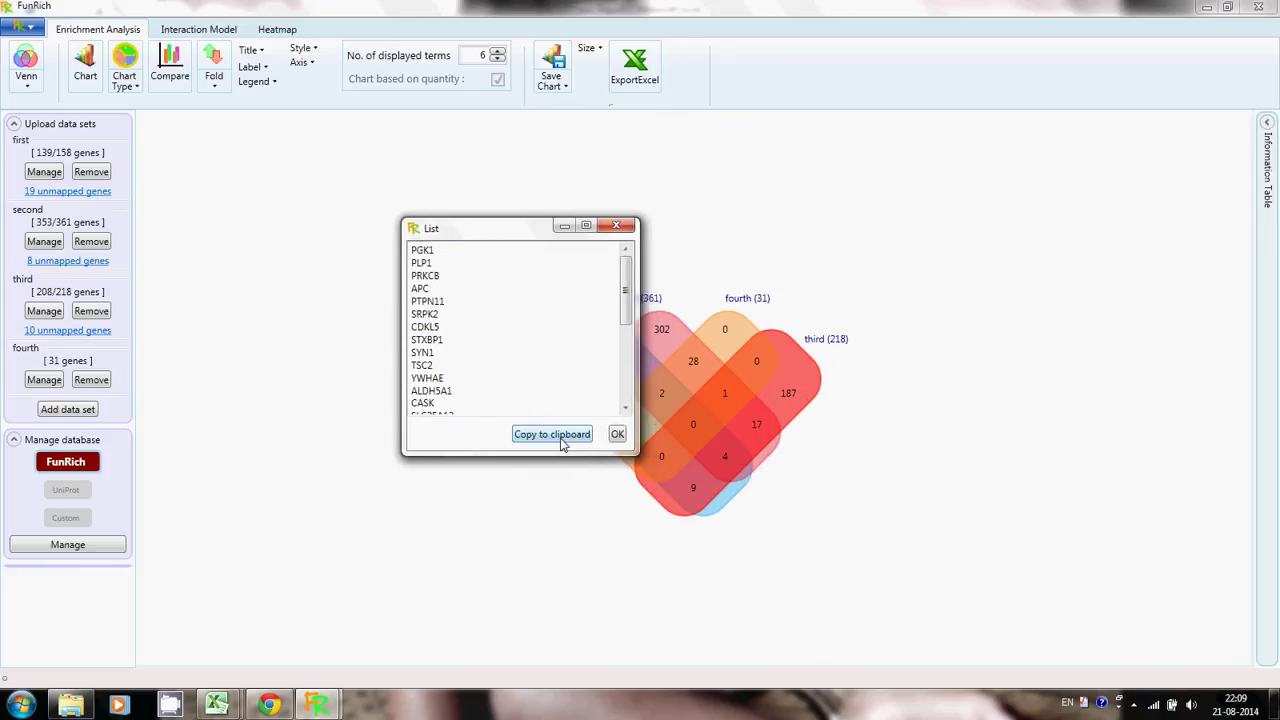
pyautogui.click(618, 435)
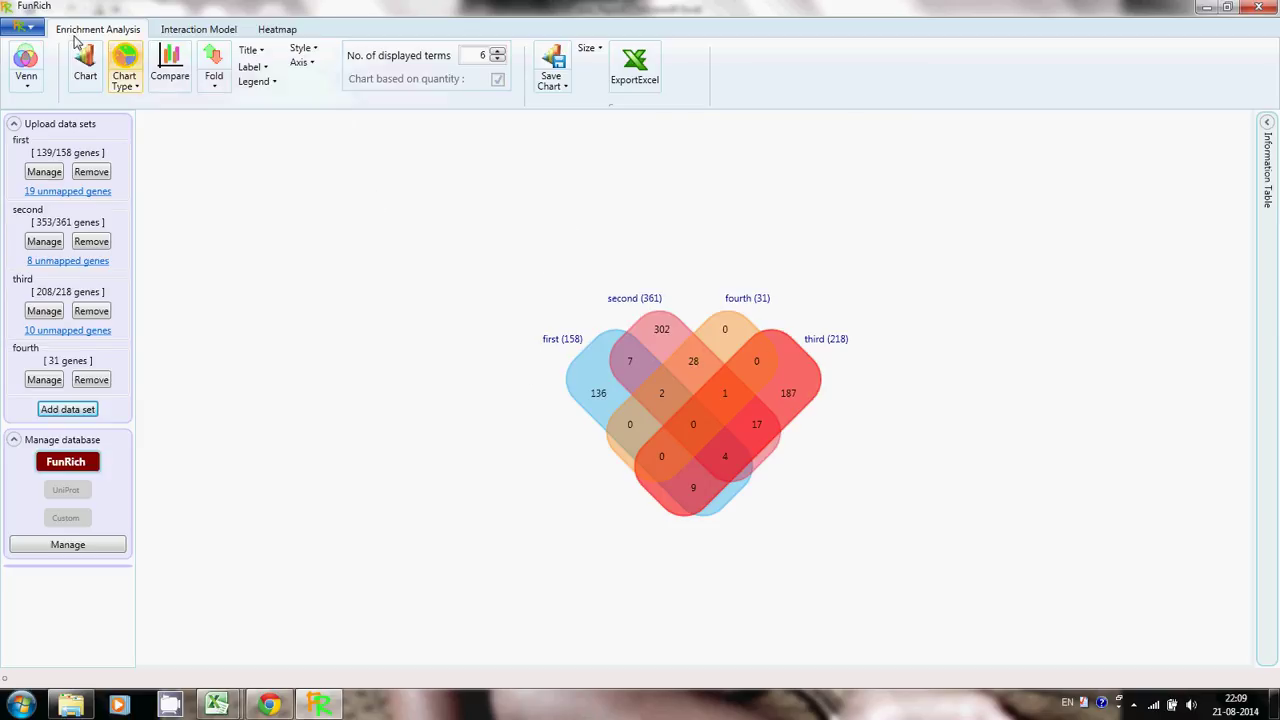
# Enable 'Show pair-comparison only' to display the four-set comparison matrix.
pyautogui.click(34, 28)
pyautogui.click(55, 52)
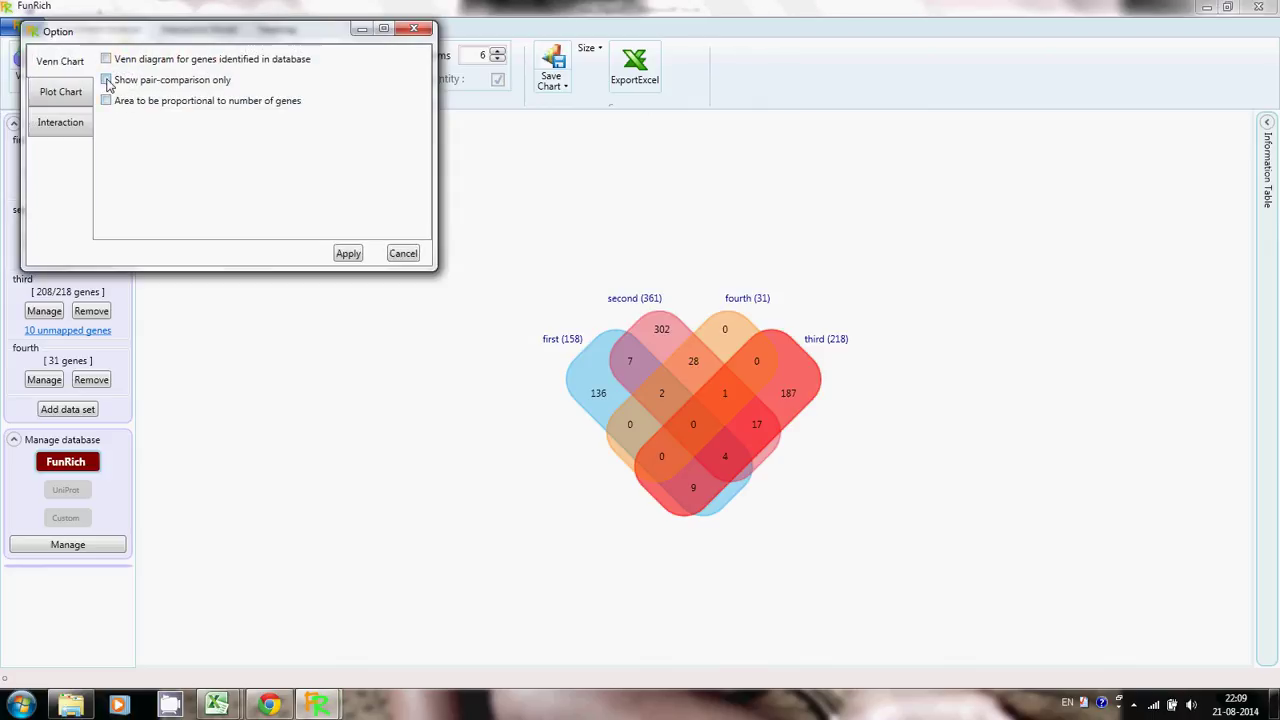
pyautogui.click(107, 80)
pyautogui.click(348, 254)
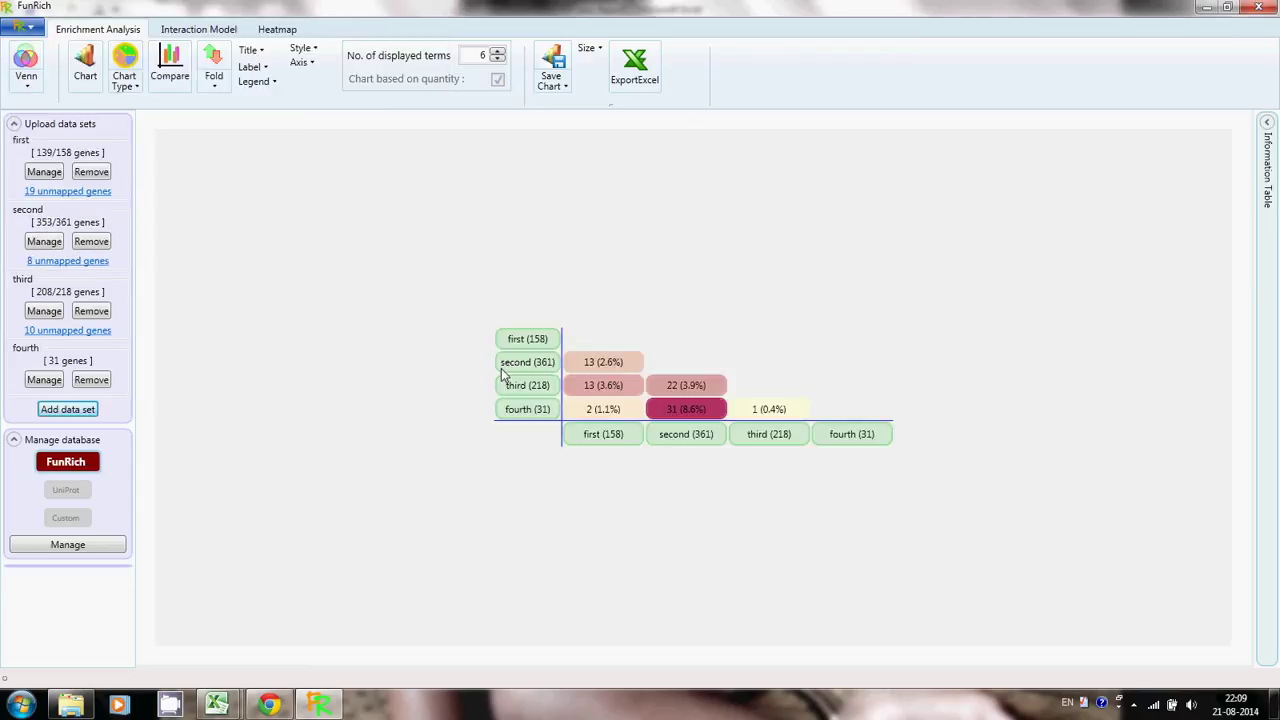
pyautogui.rightClick(592, 366)
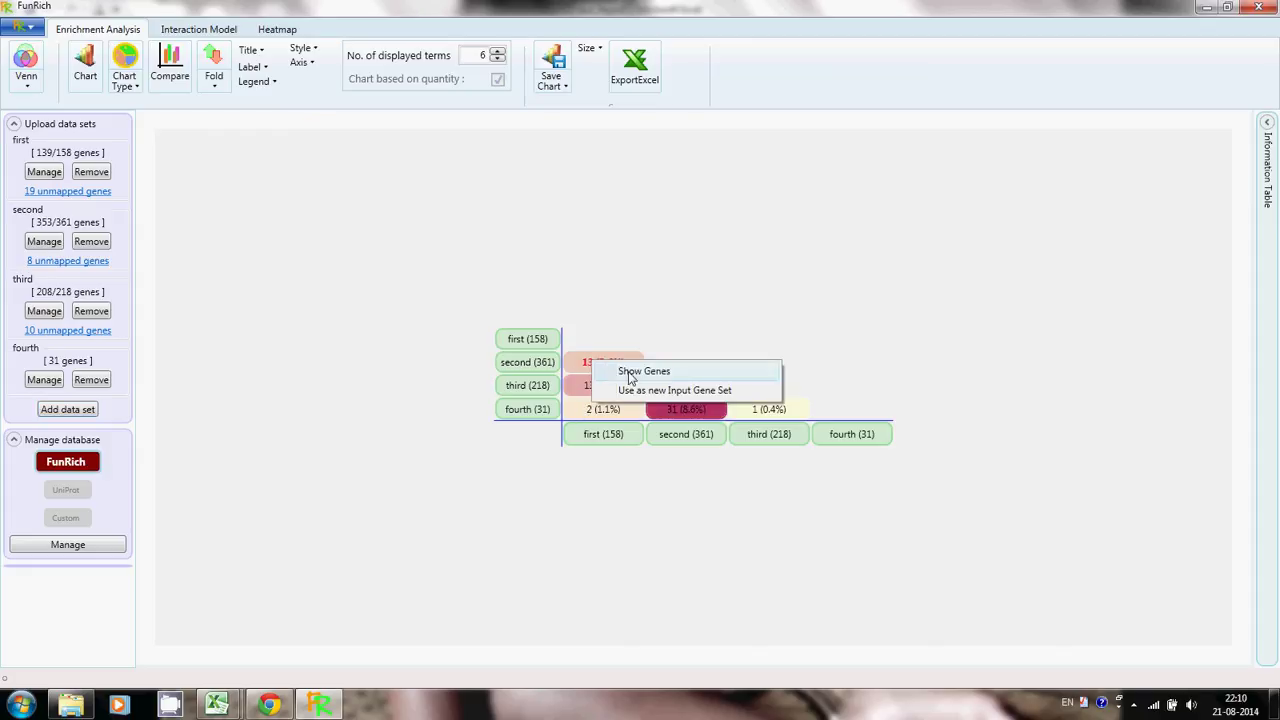
pyautogui.click(630, 372)
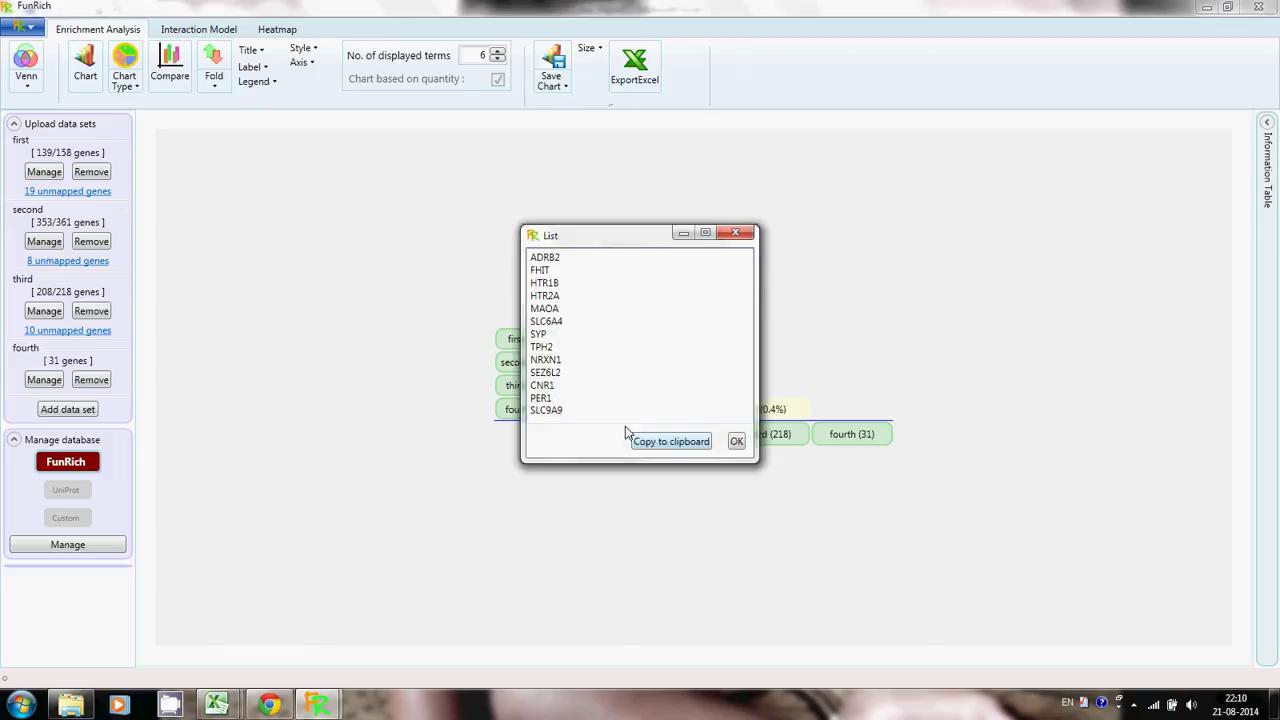
pyautogui.click(736, 442)
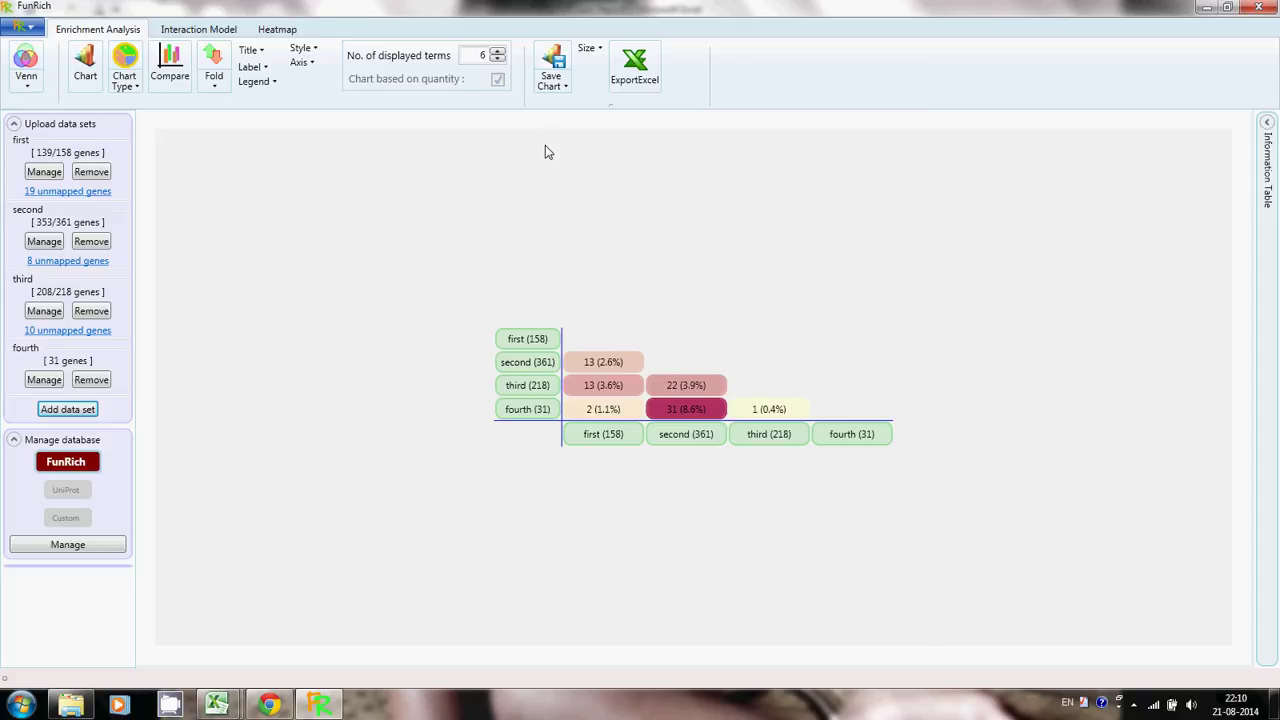
# Save the pairwise-comparison chart as Venn.jpeg in sample_data, overwriting the existing file.
pyautogui.click(557, 62)
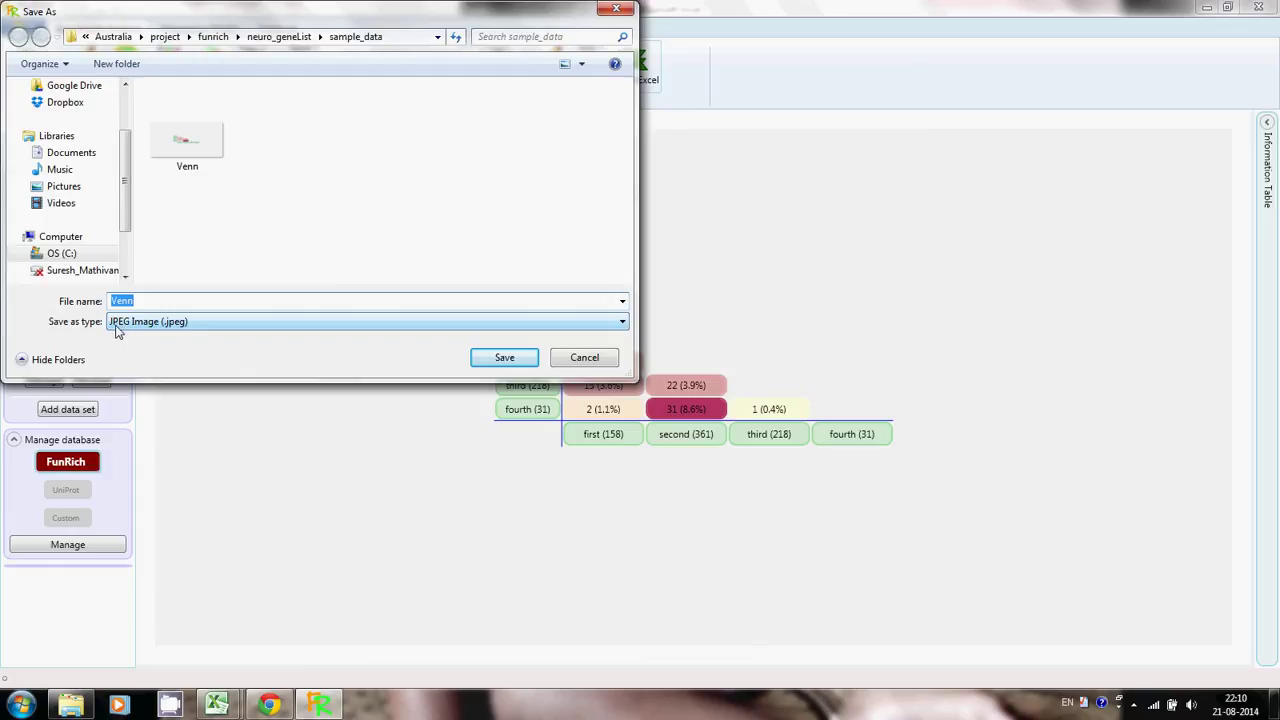
pyautogui.click(502, 364)
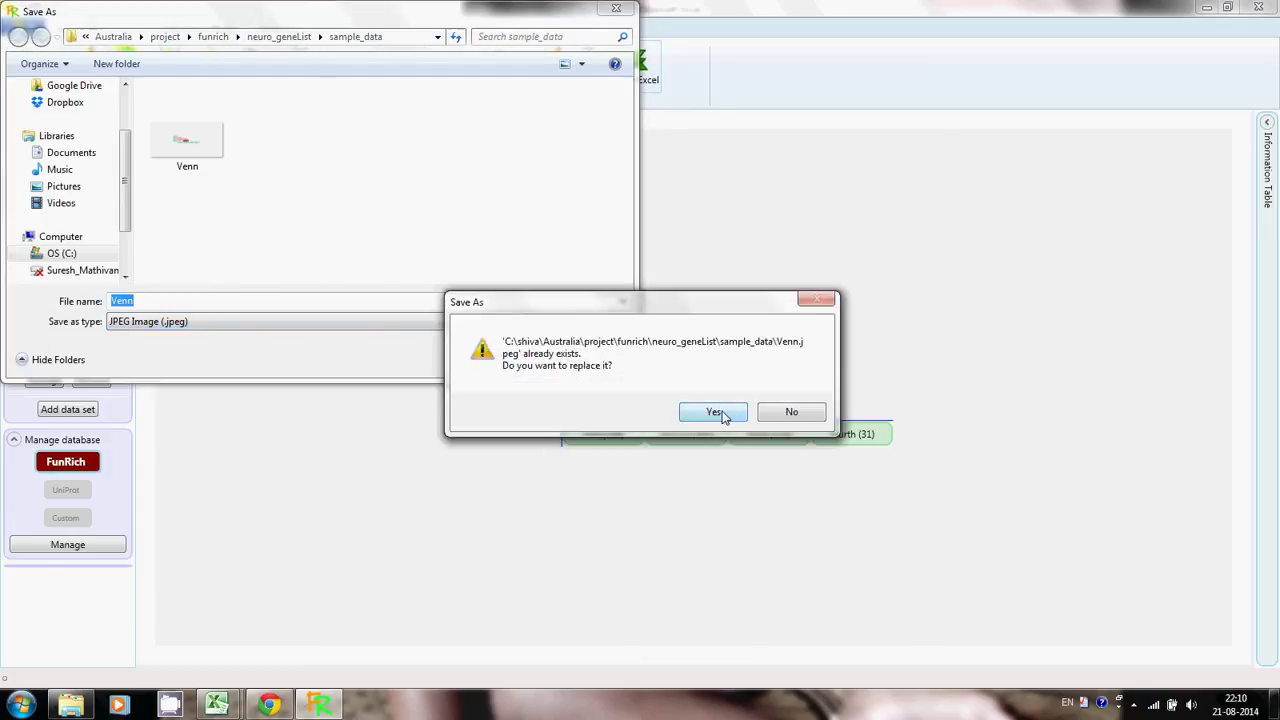
pyautogui.click(720, 414)
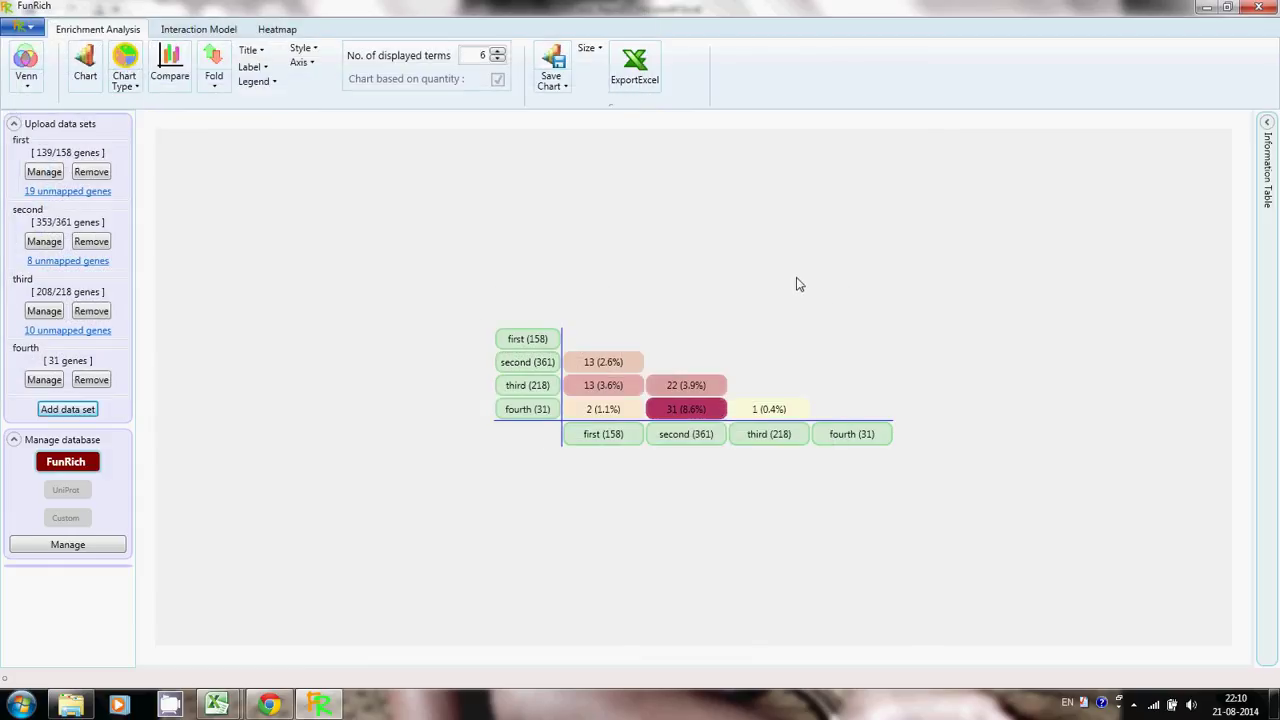